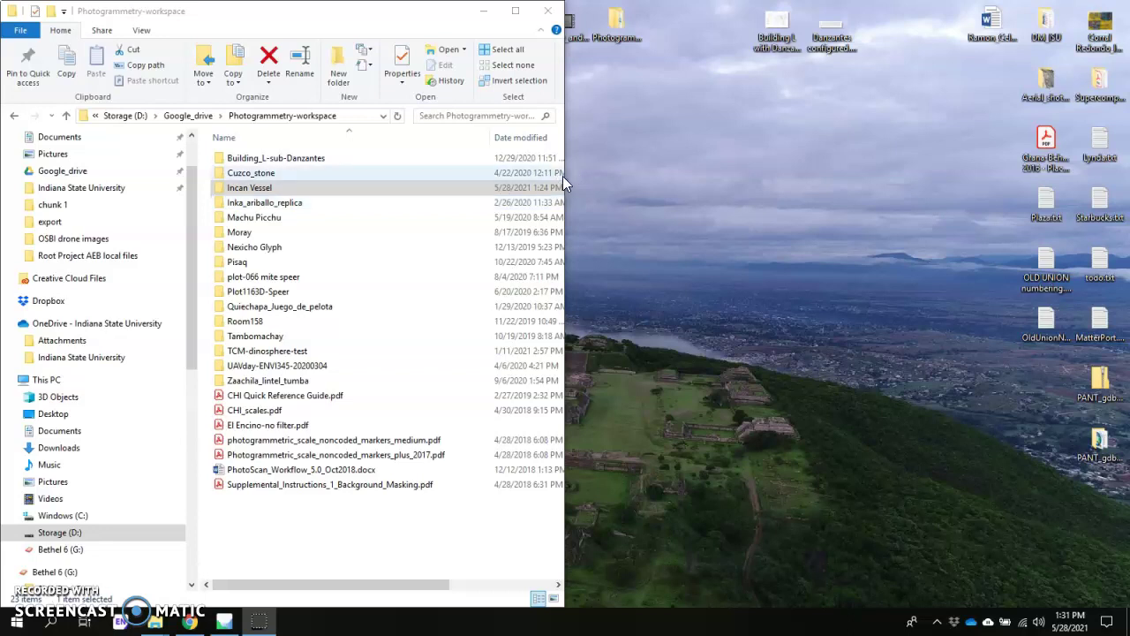
Navigate from Incan Vessel through photos into the chunk 1 folder of vessel photos
double_click(298, 187)
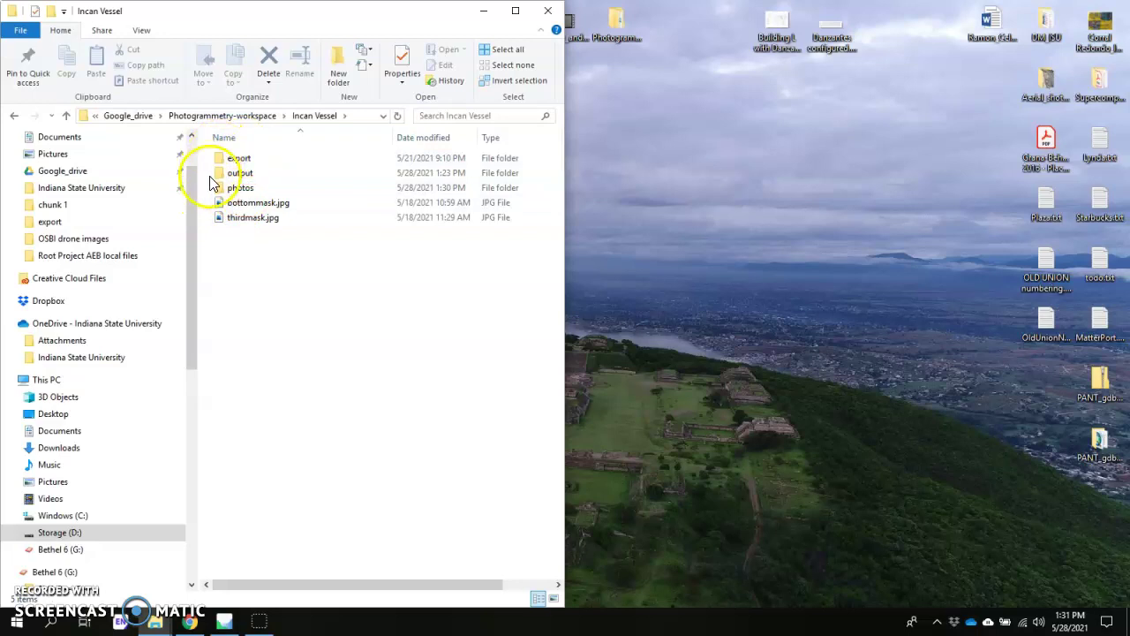
left_click(250, 190)
double_click(251, 190)
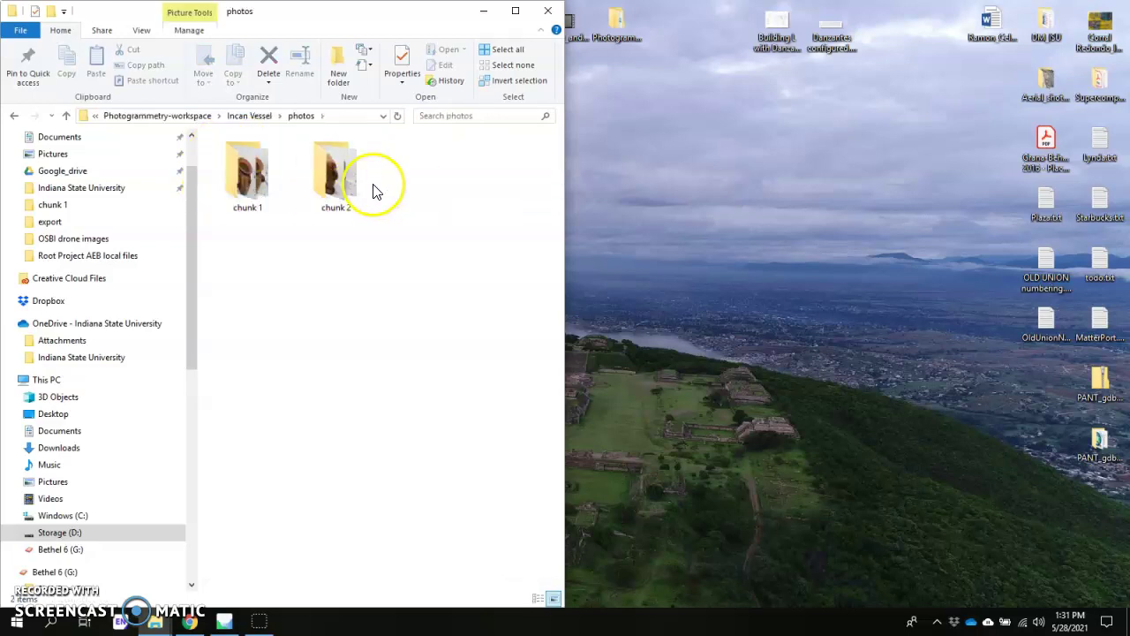
left_click(234, 202)
left_click(336, 201)
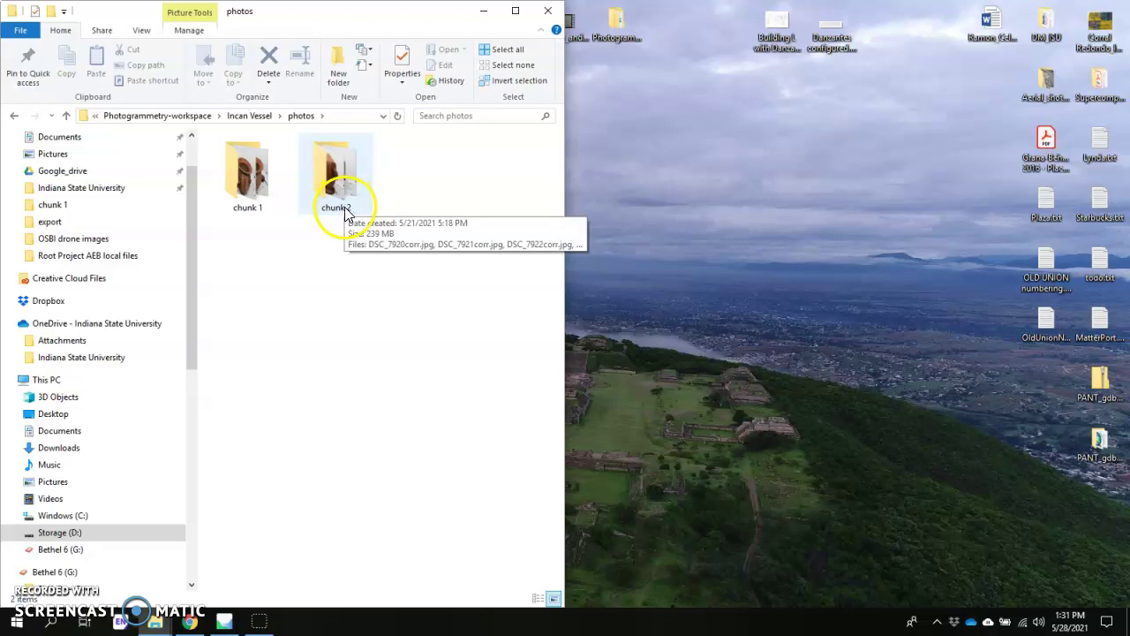
left_click(258, 207)
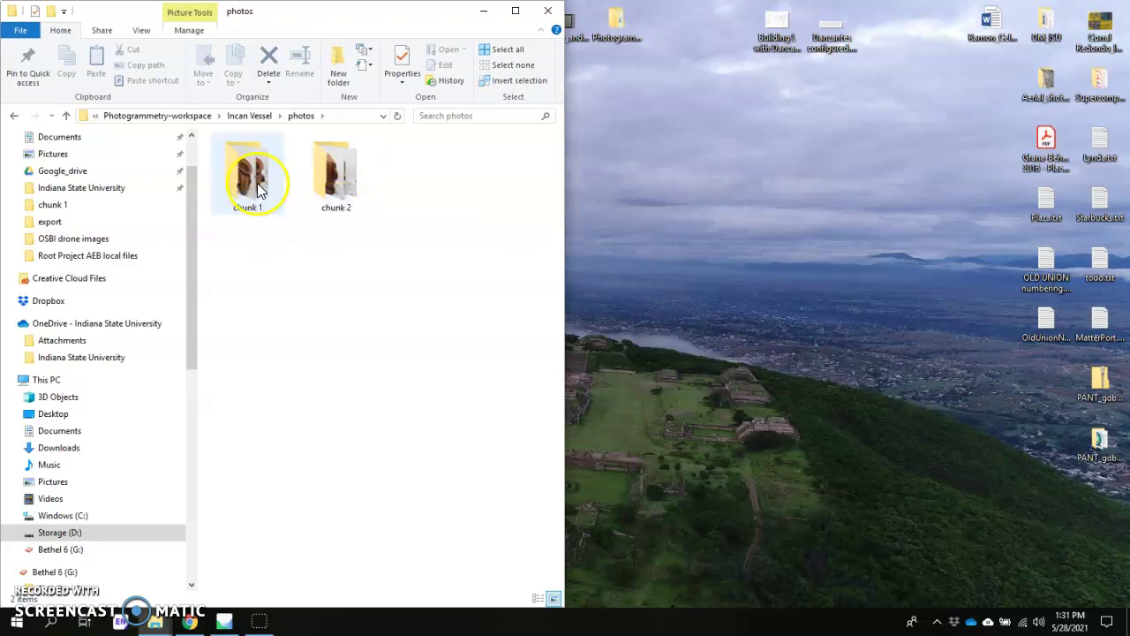
double_click(256, 189)
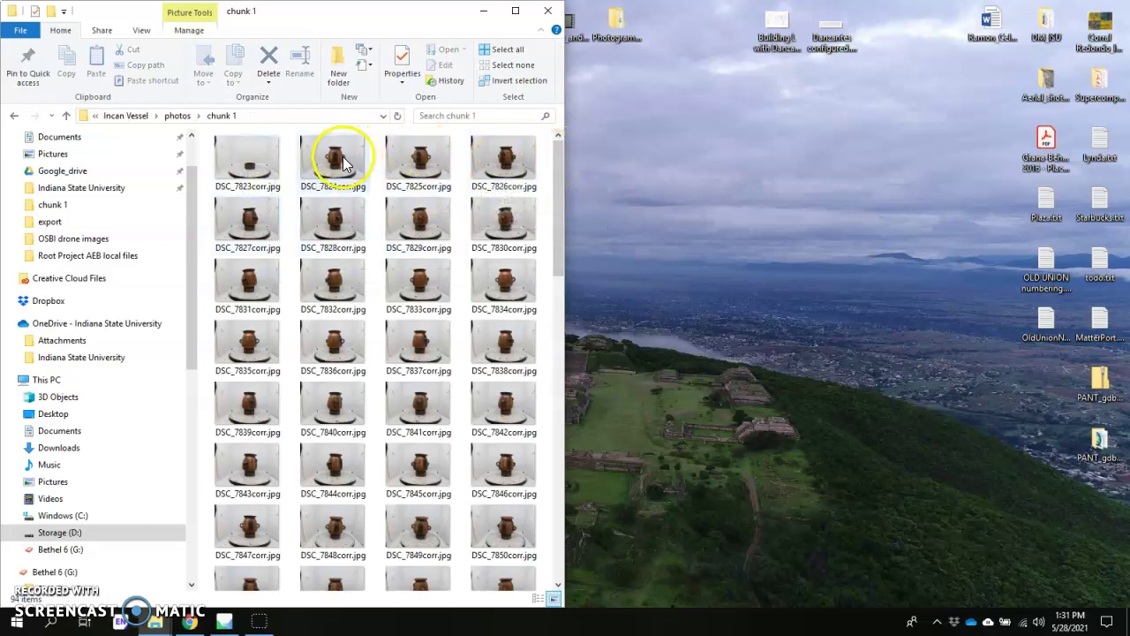
scroll(479, 373, "down", 1)
scroll(467, 384, "up", 1)
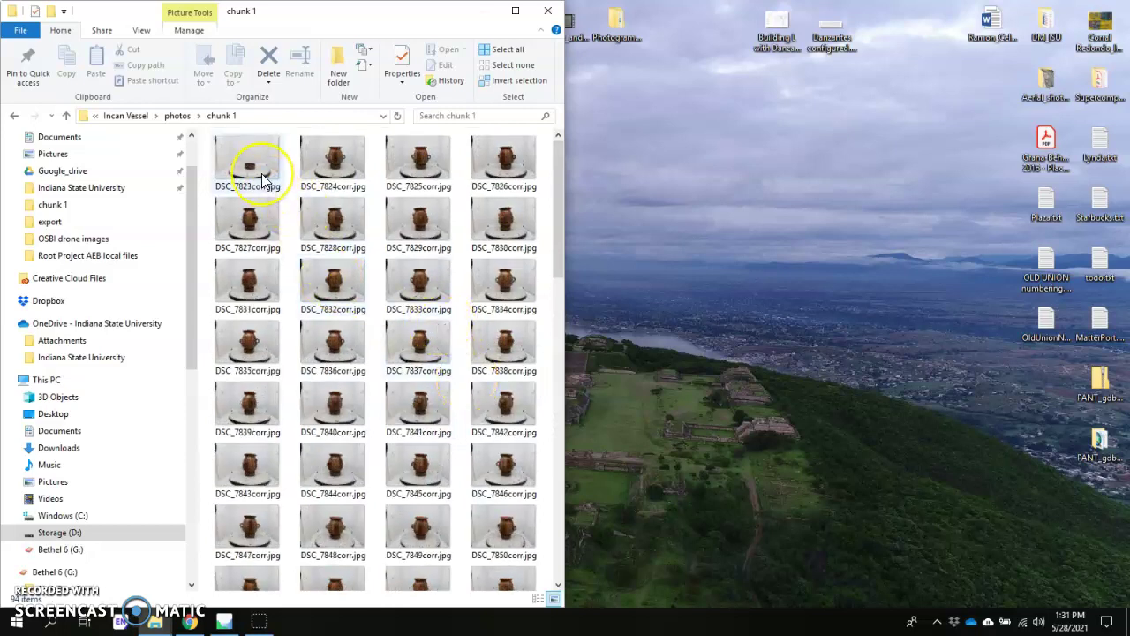
mouse_move(262, 179)
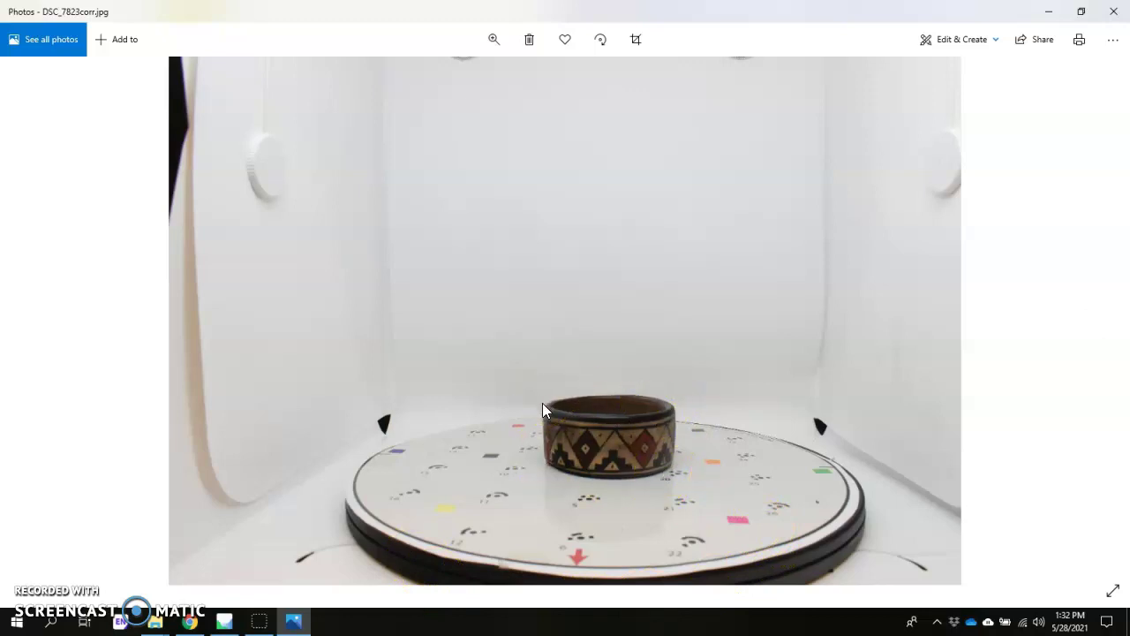
key("Right")
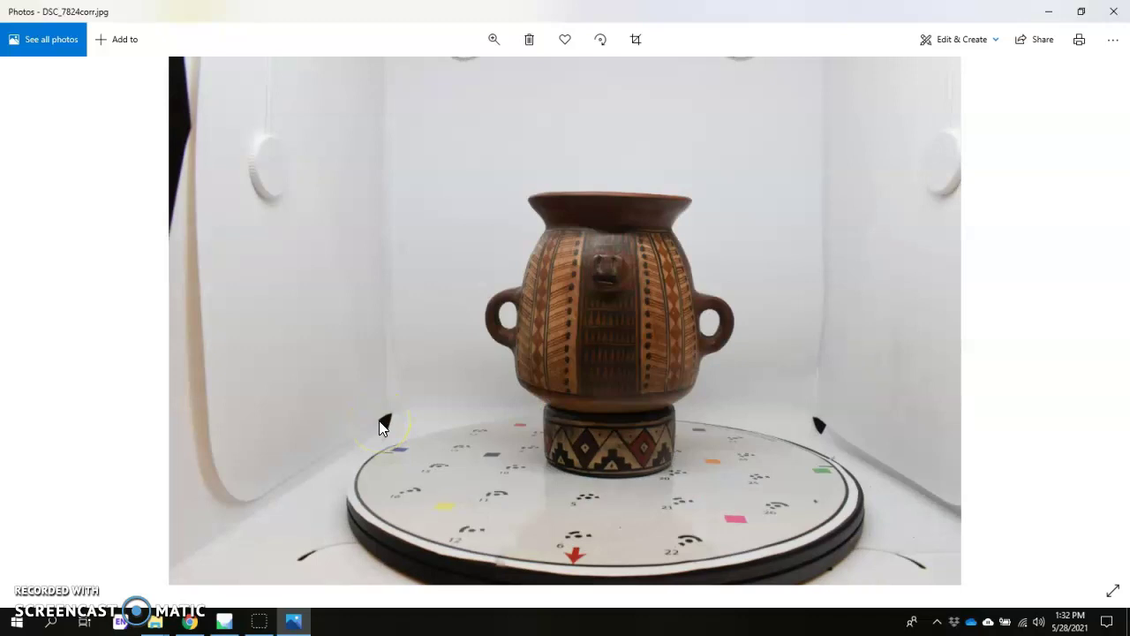
key("Right")
key("Right")
key("Right")
key("Right")
key("Right")
key("Right")
key("Right")
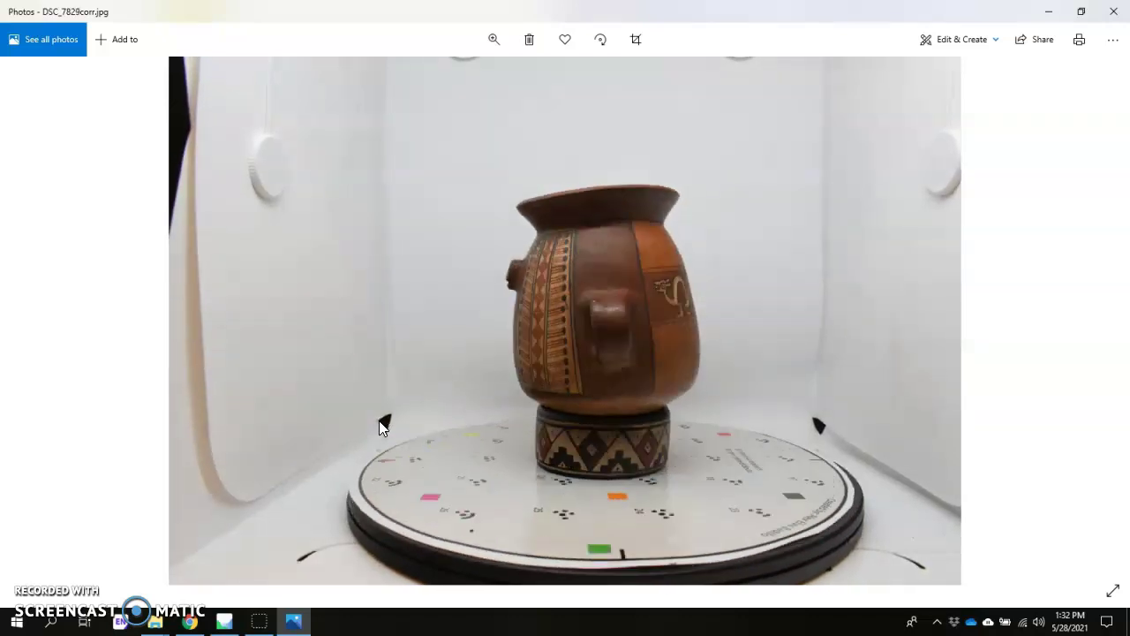
key("Right")
key("Right")
key("Right")
key("Right")
key("Right")
key("Right")
key("Right")
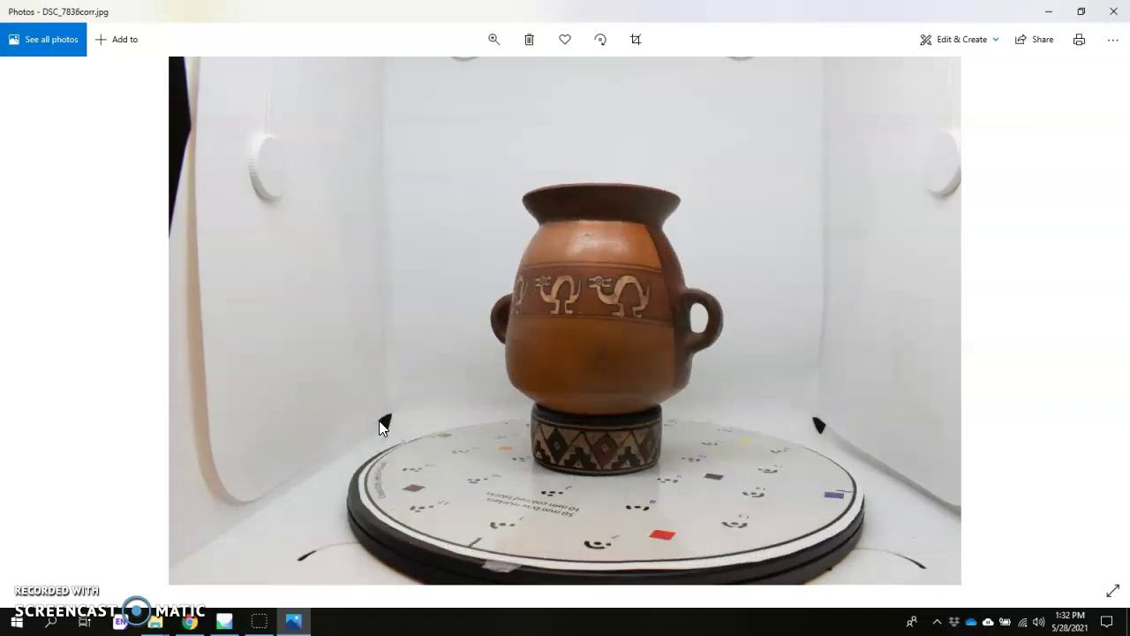
key("Right")
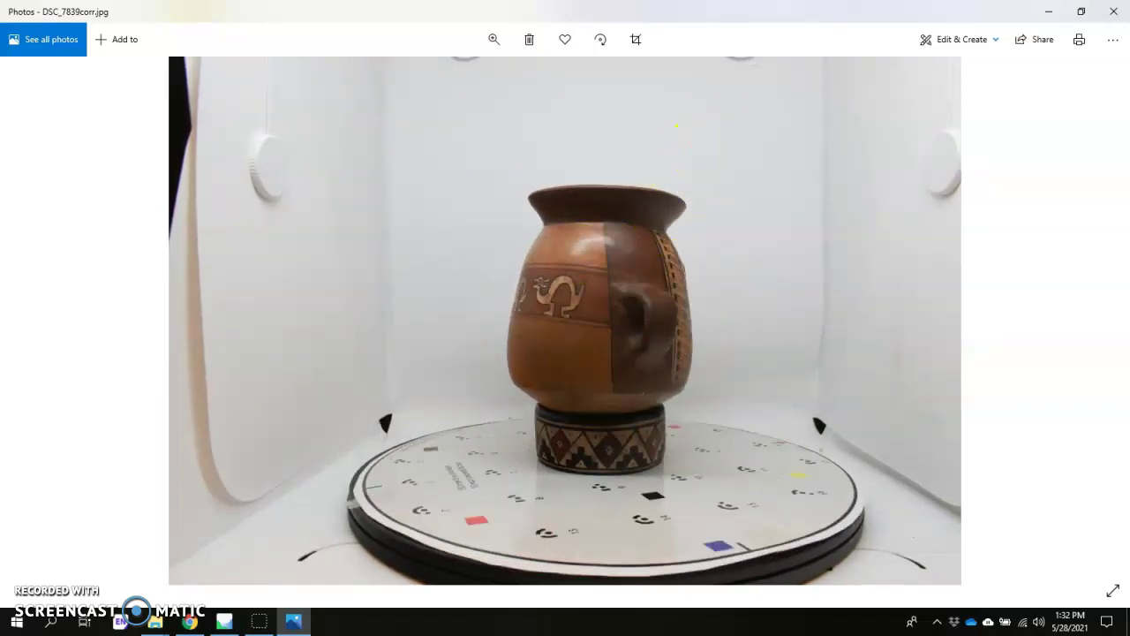
left_click(1113, 12)
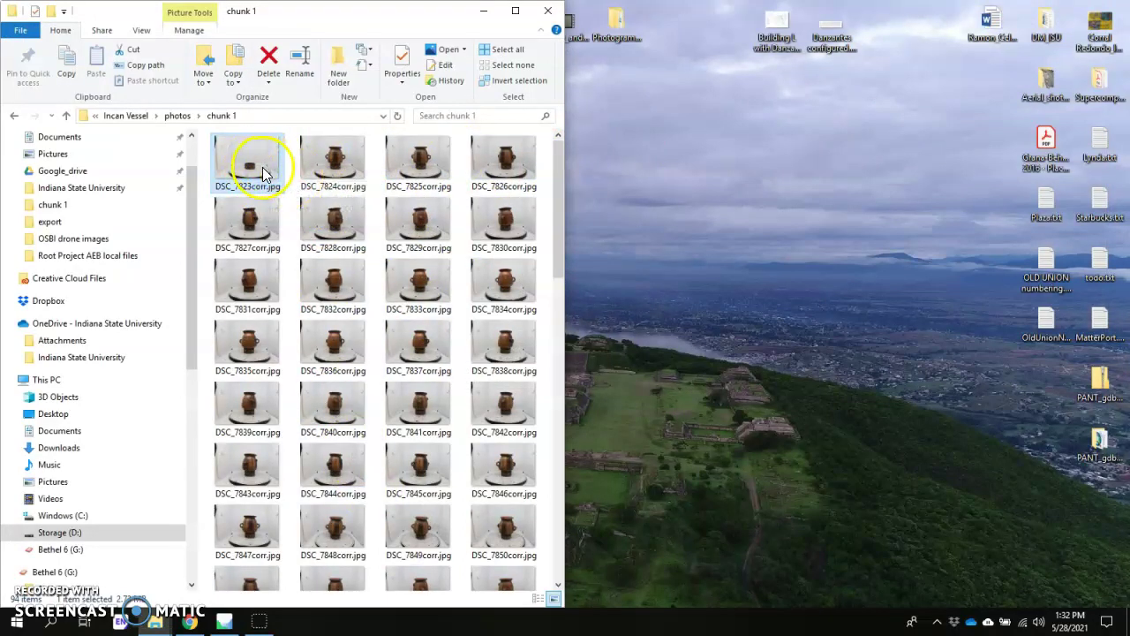
Rename DSC_7823corr.jpg to chunk1background.jpg and go back up to the photos folder
mouse_move(263, 179)
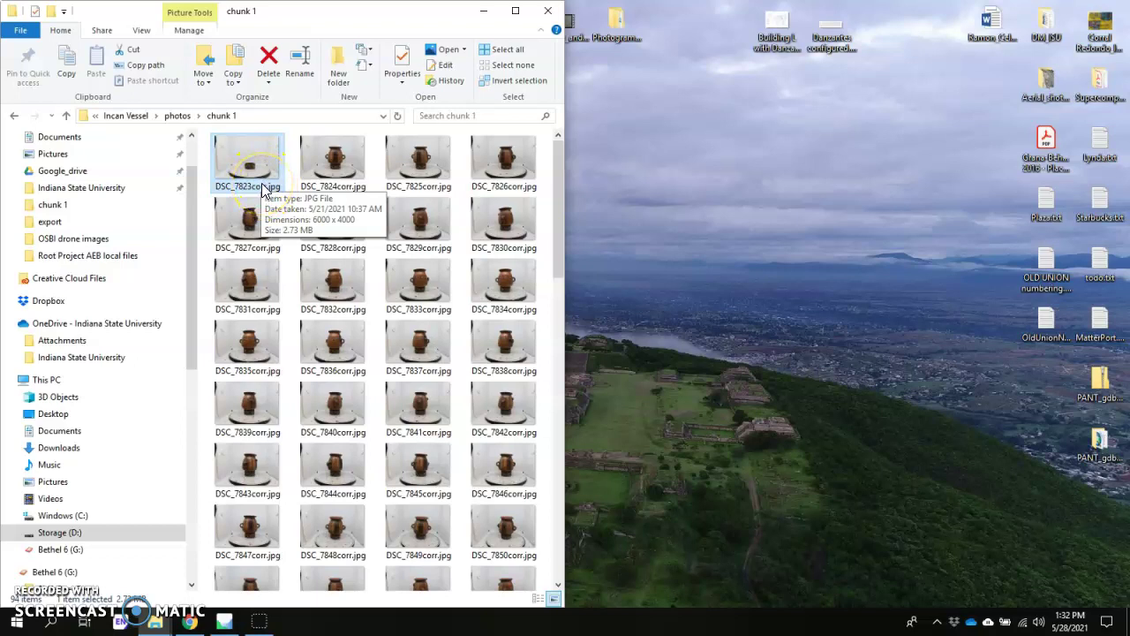
left_click(247, 187)
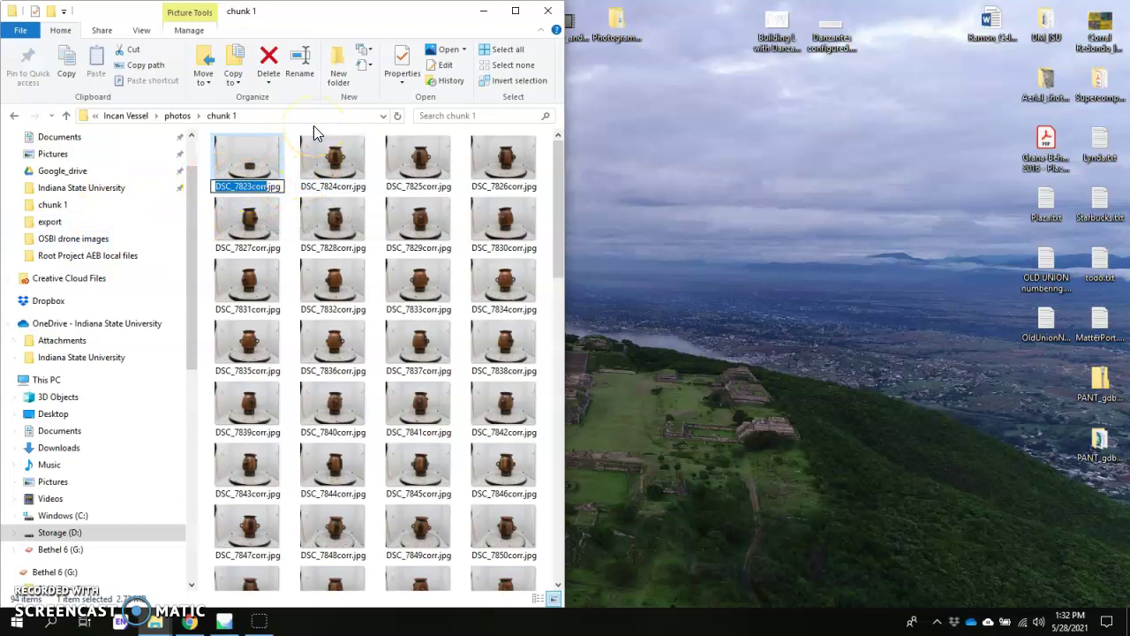
type("chunk1")
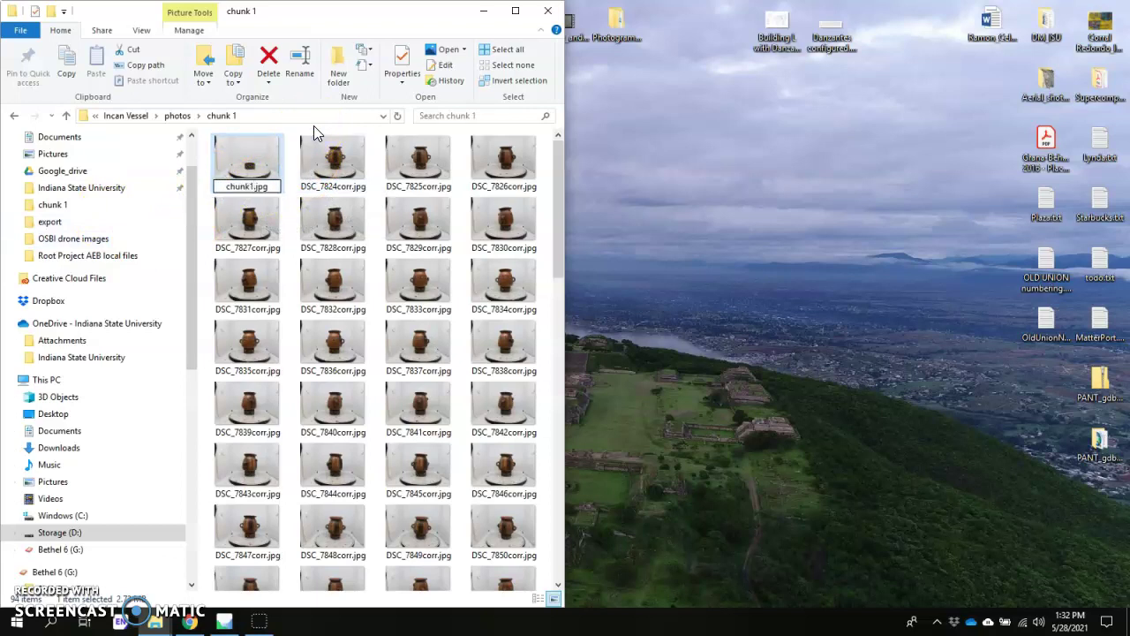
type("background")
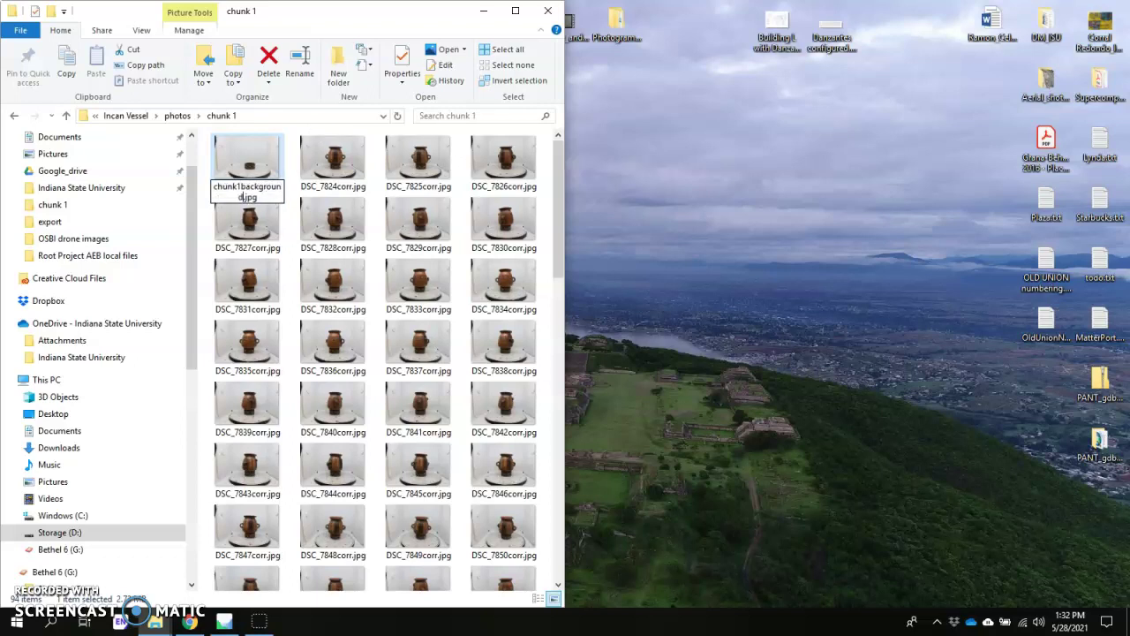
key("Return")
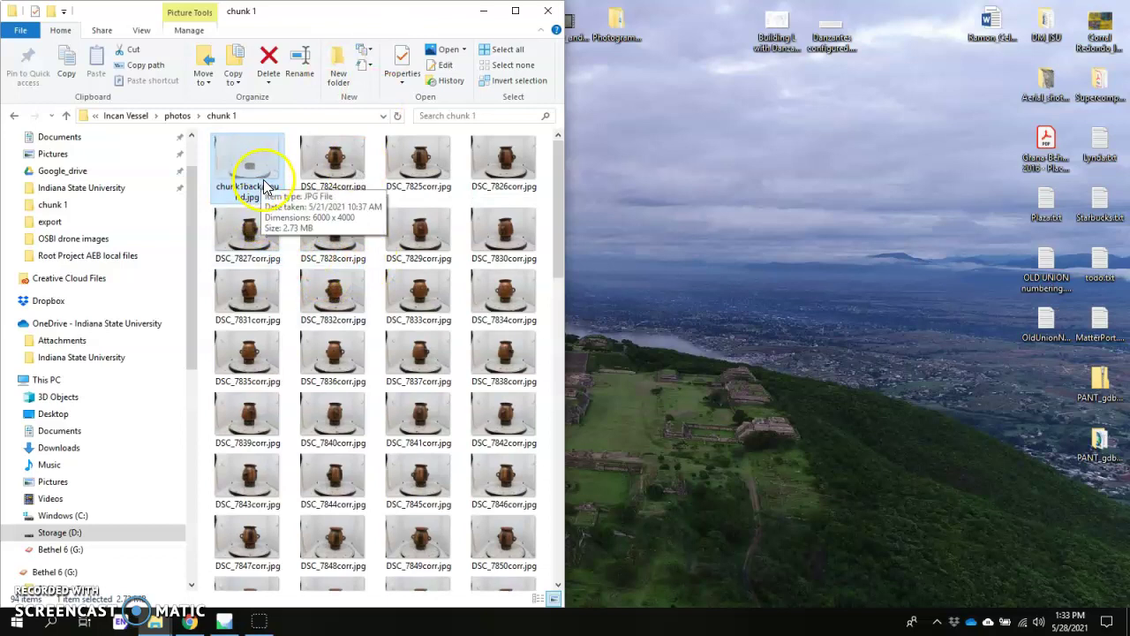
left_click(175, 116)
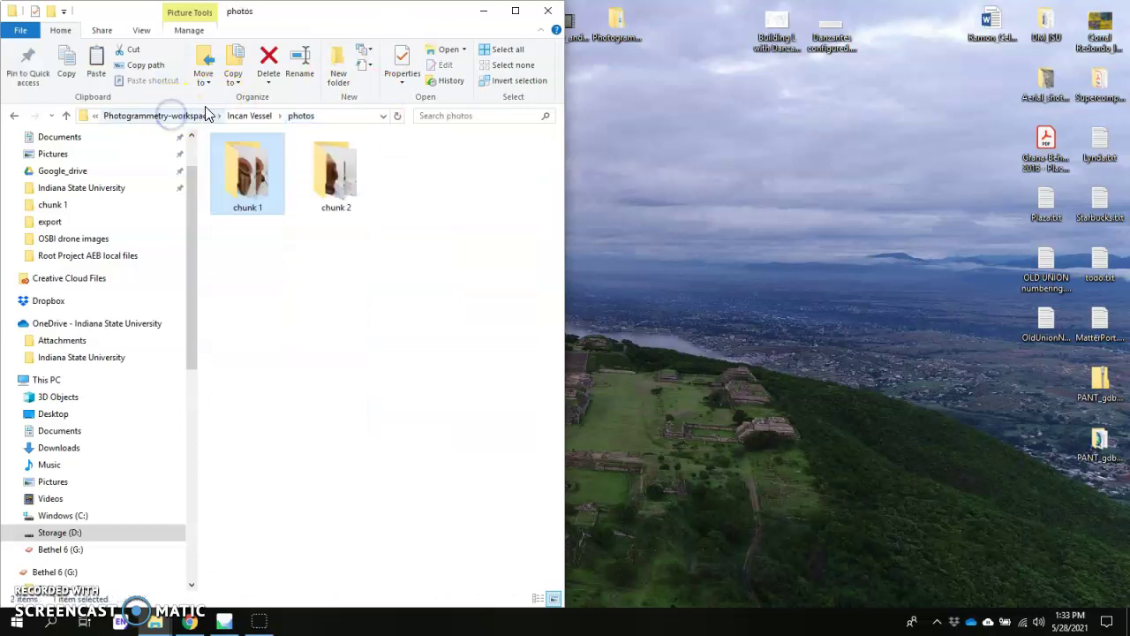
Paste chunk1background.jpg into photos, then compare chunk 2's DSC_7920corr.jpg and DSC_7921corr.jpg
left_click(251, 250)
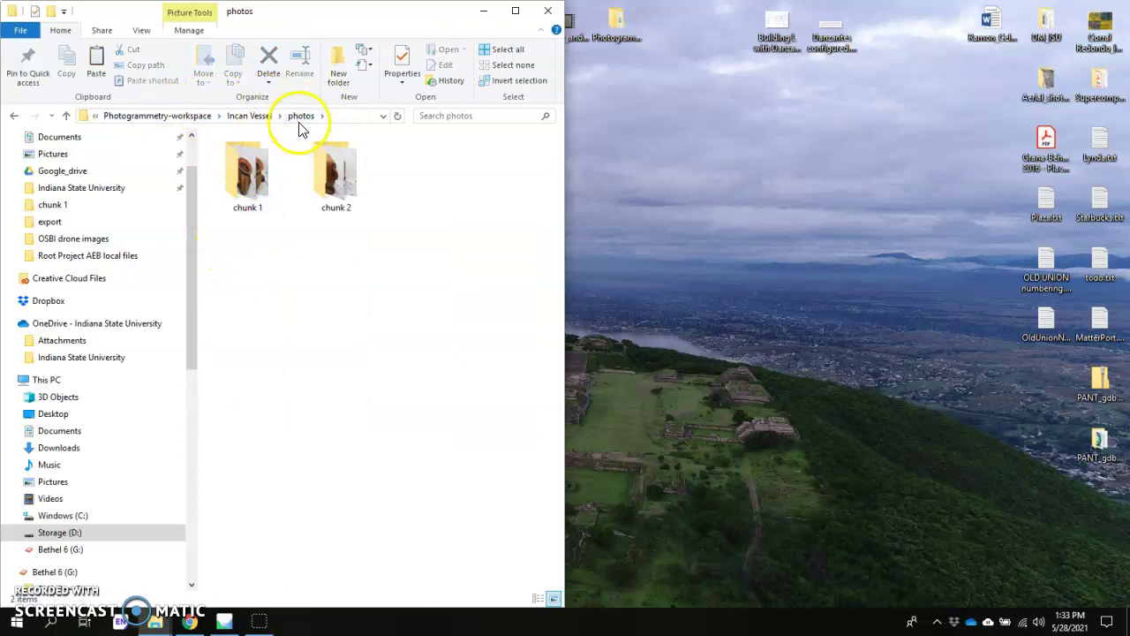
key("ctrl+v")
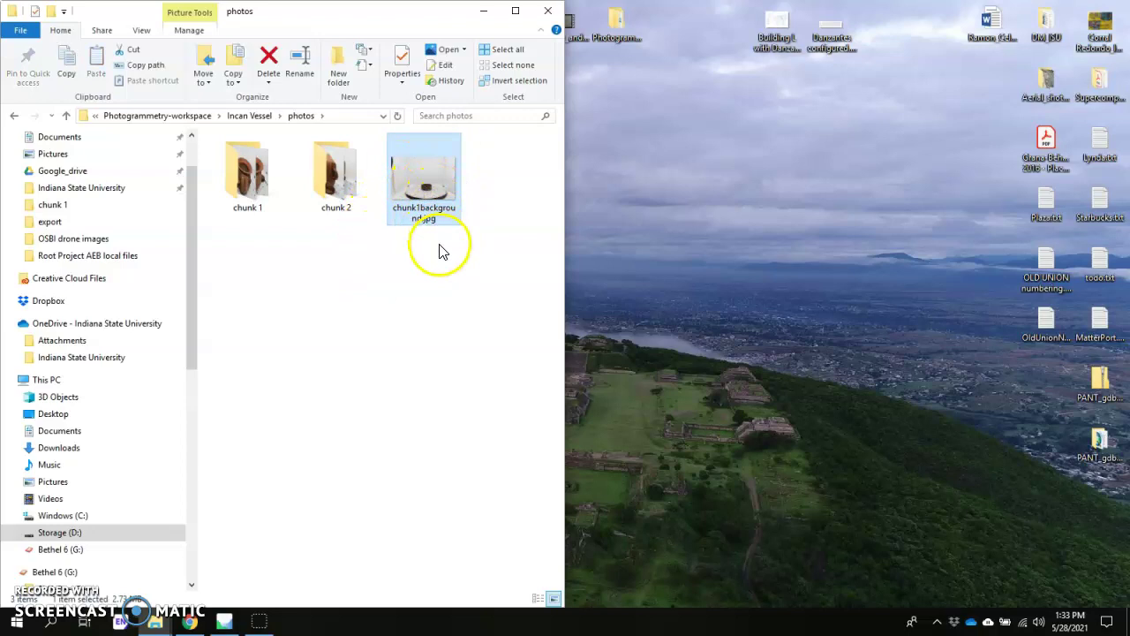
double_click(346, 187)
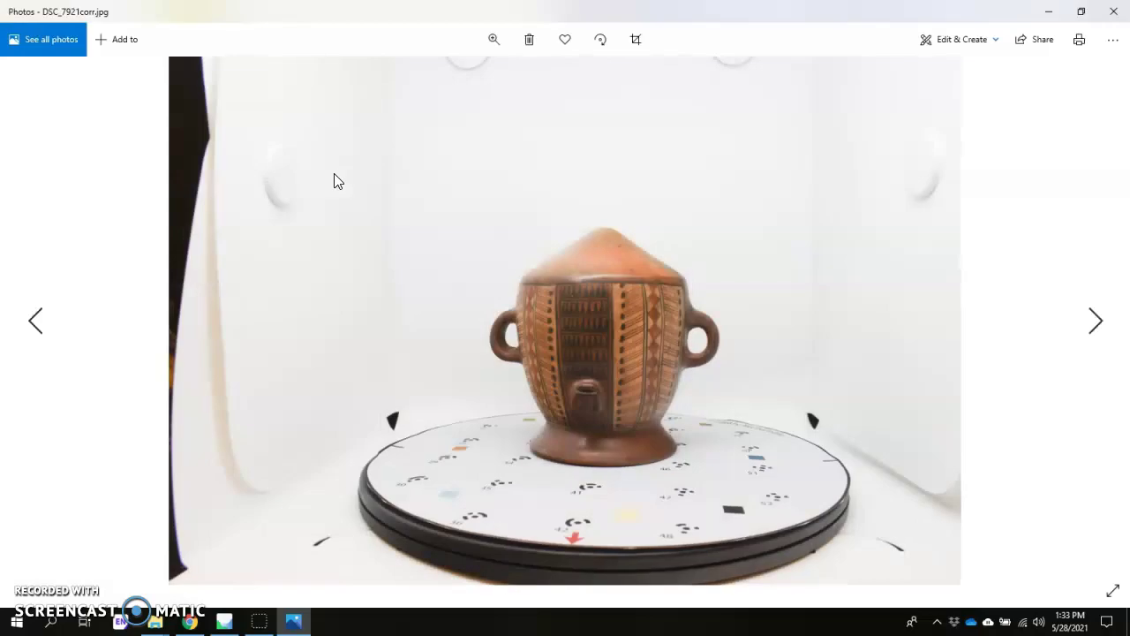
key("Left")
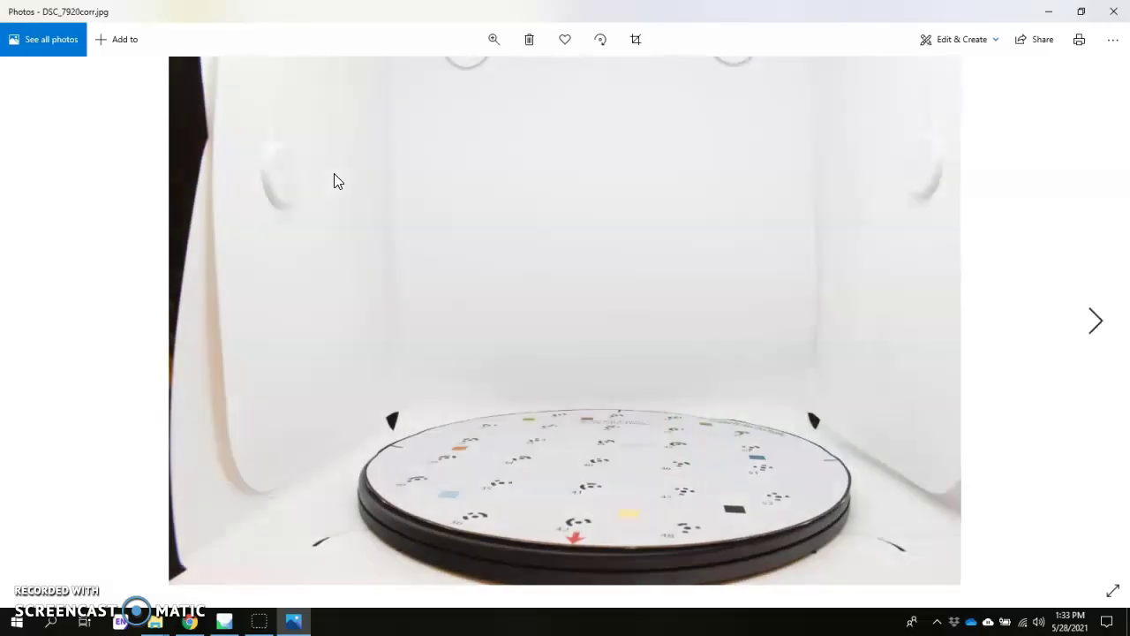
key("Right")
key("Left")
key("Right")
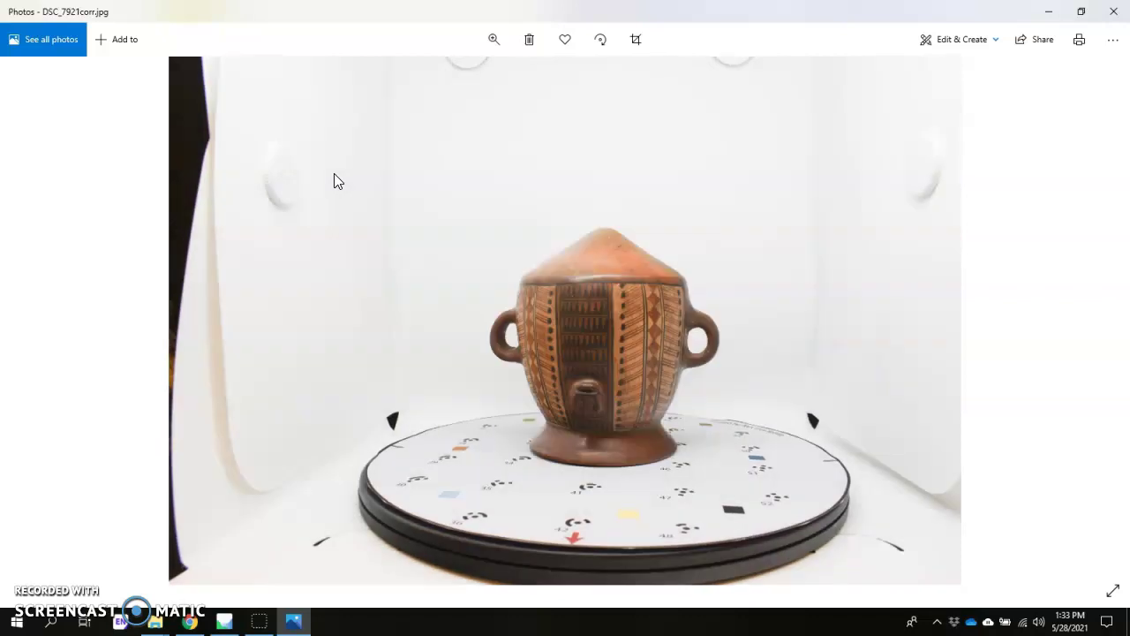
Rename chunk 2's empty-turntable photo DSC_7920corr.jpg to chunk2background.jpg
left_click(1113, 12)
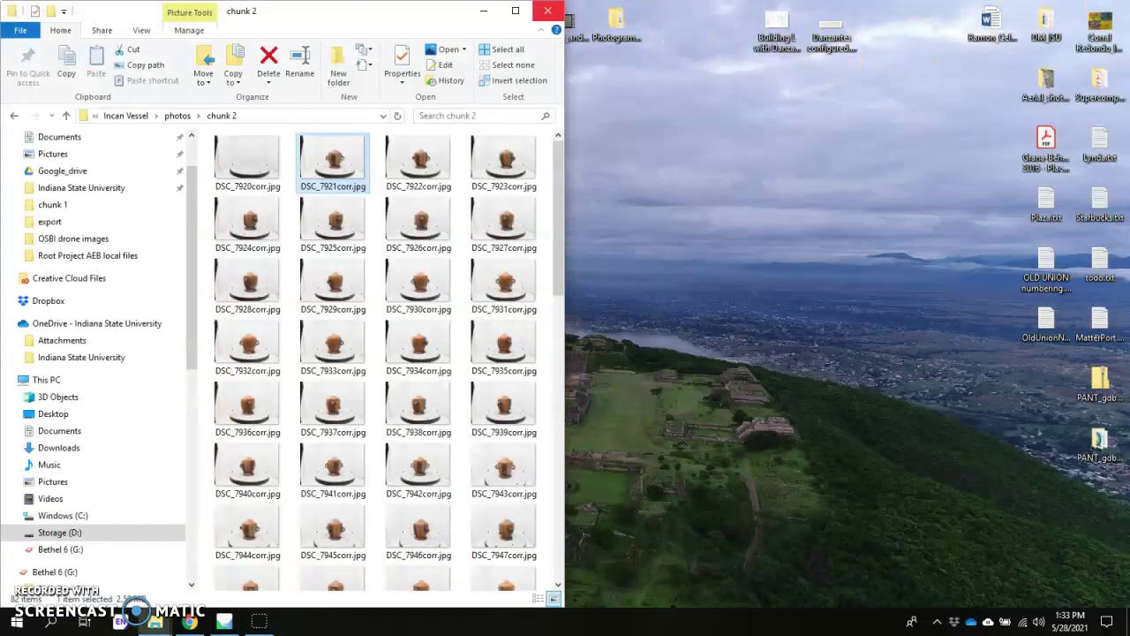
double_click(234, 172)
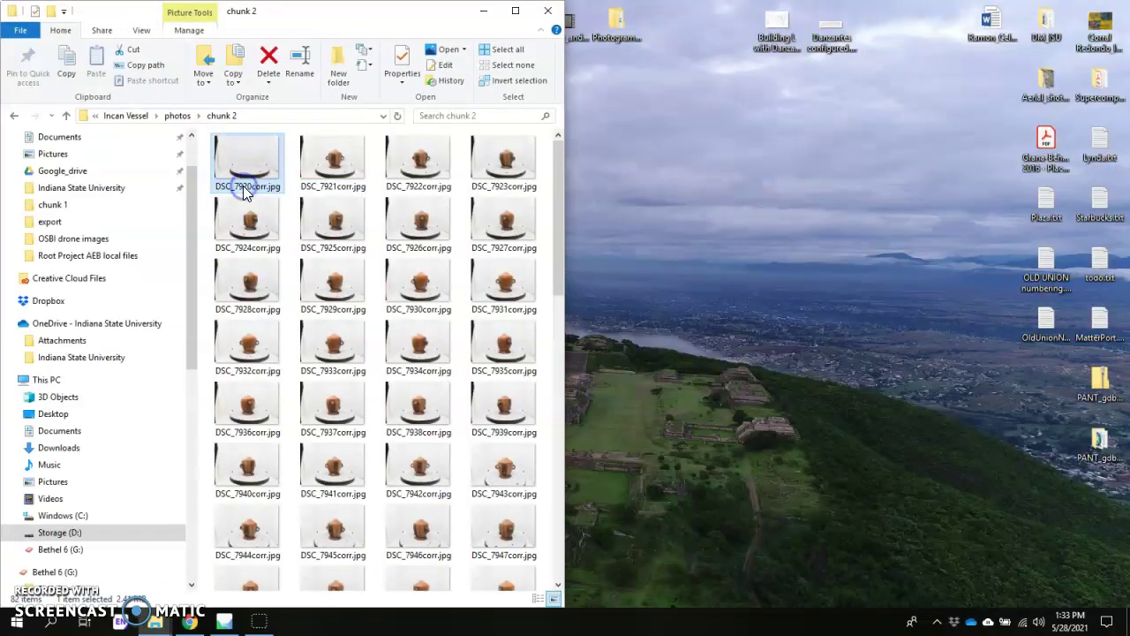
left_click(247, 186)
type("ch")
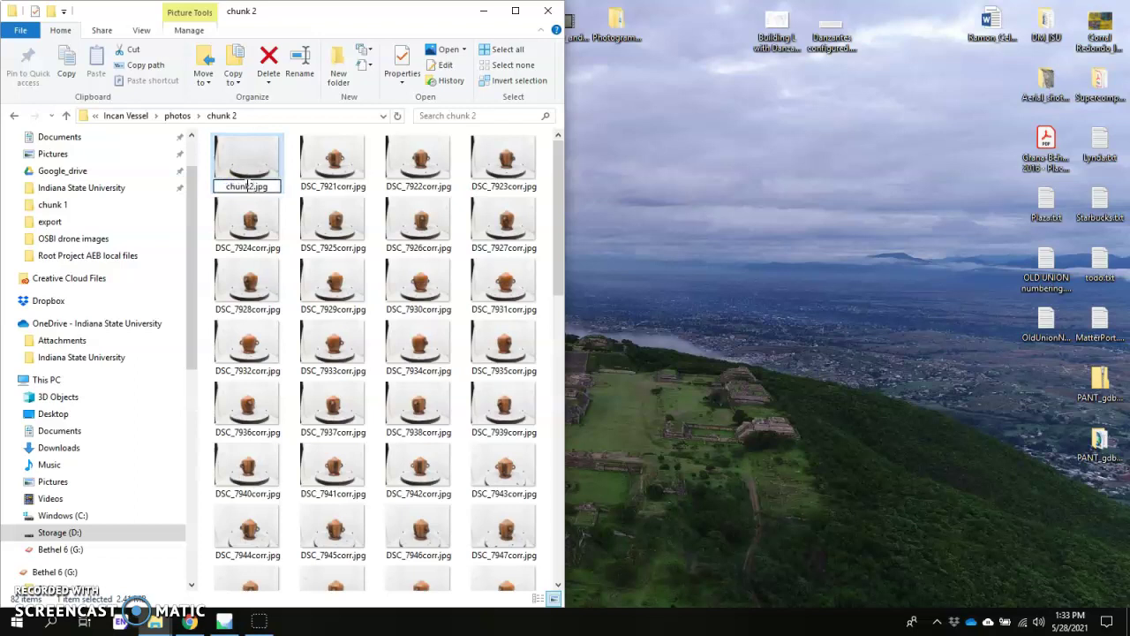
type("unk2background")
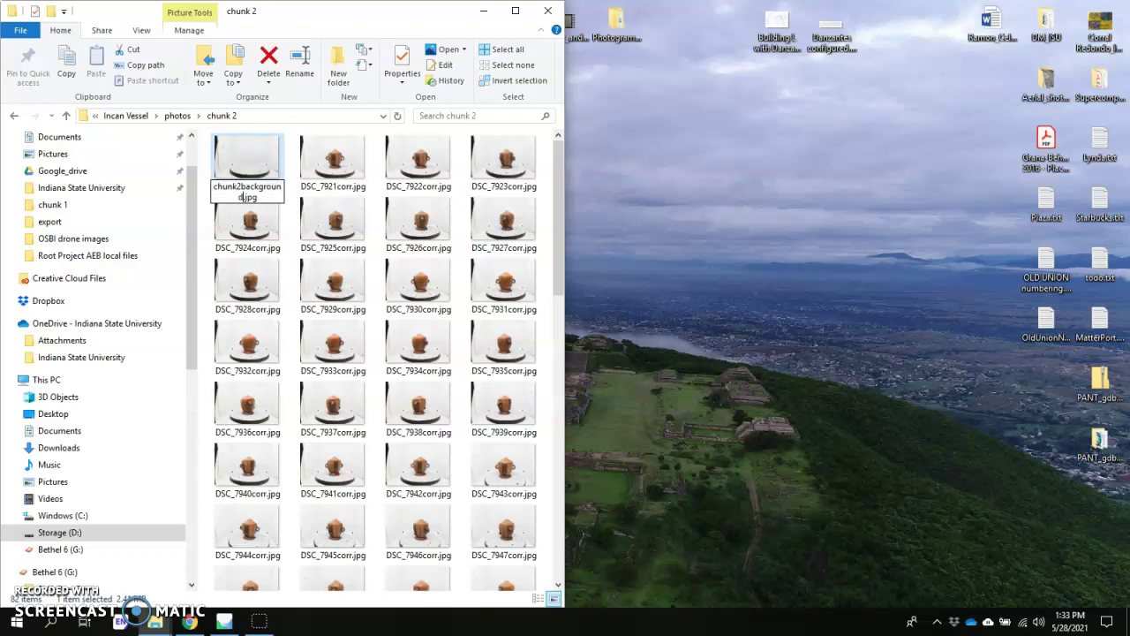
key("Return")
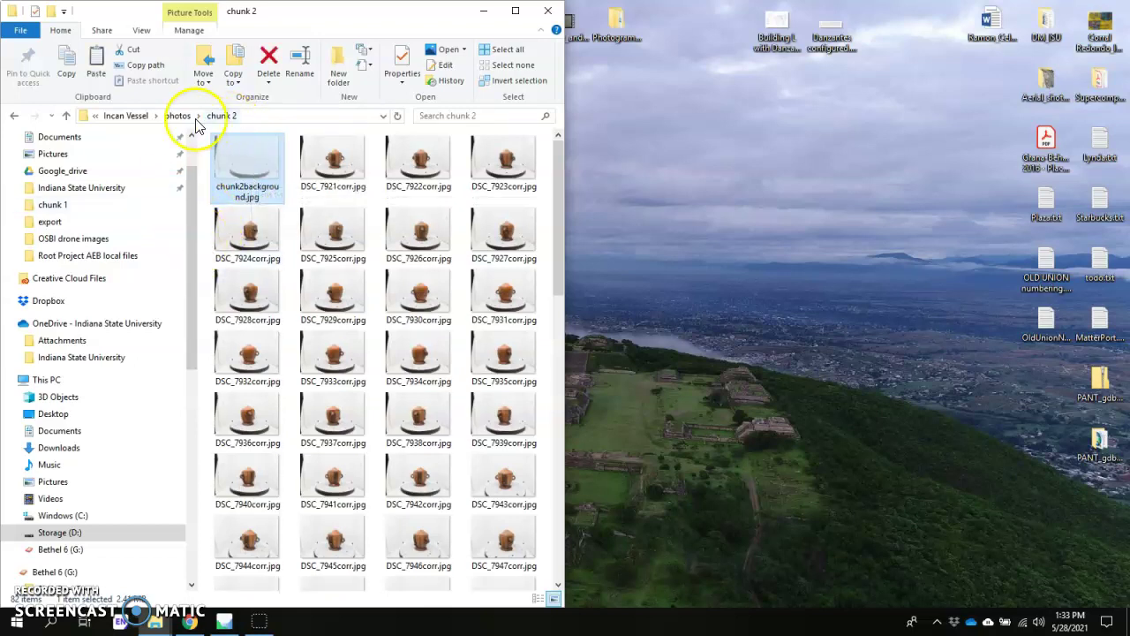
Paste chunk2background.jpg into the photos folder beside chunk1background.jpg
left_click(179, 115)
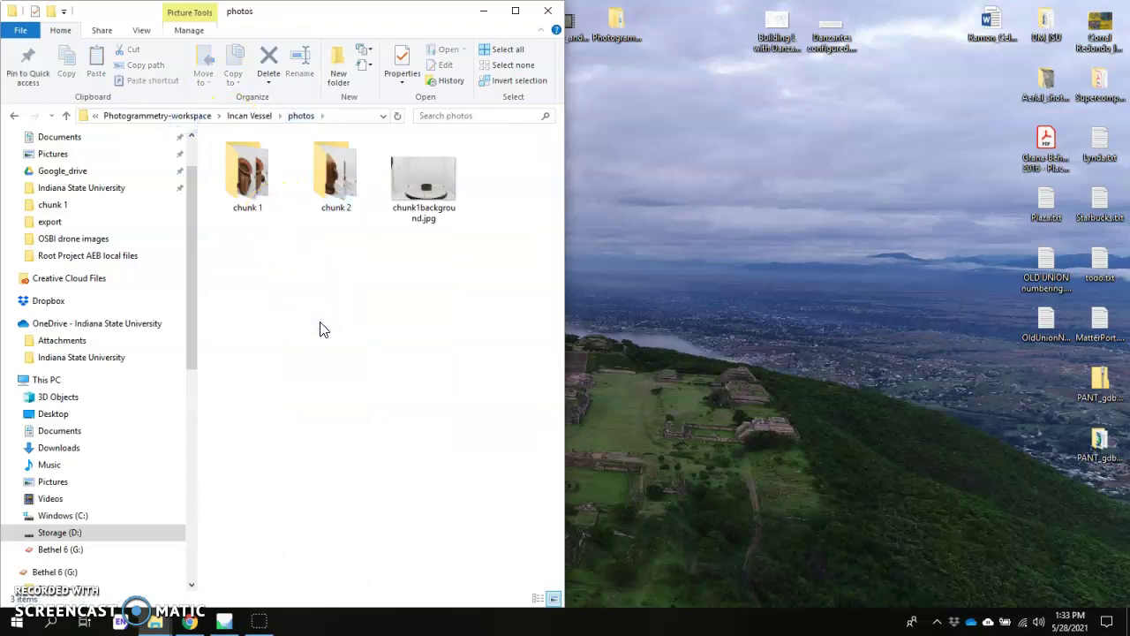
key("ctrl+v")
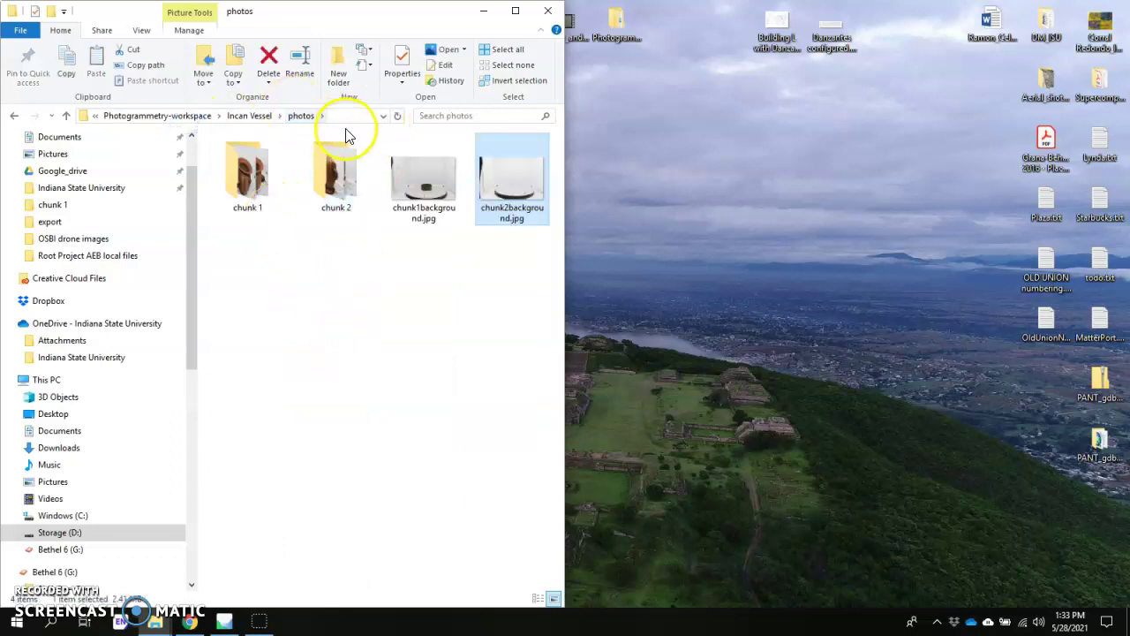
left_click(359, 281)
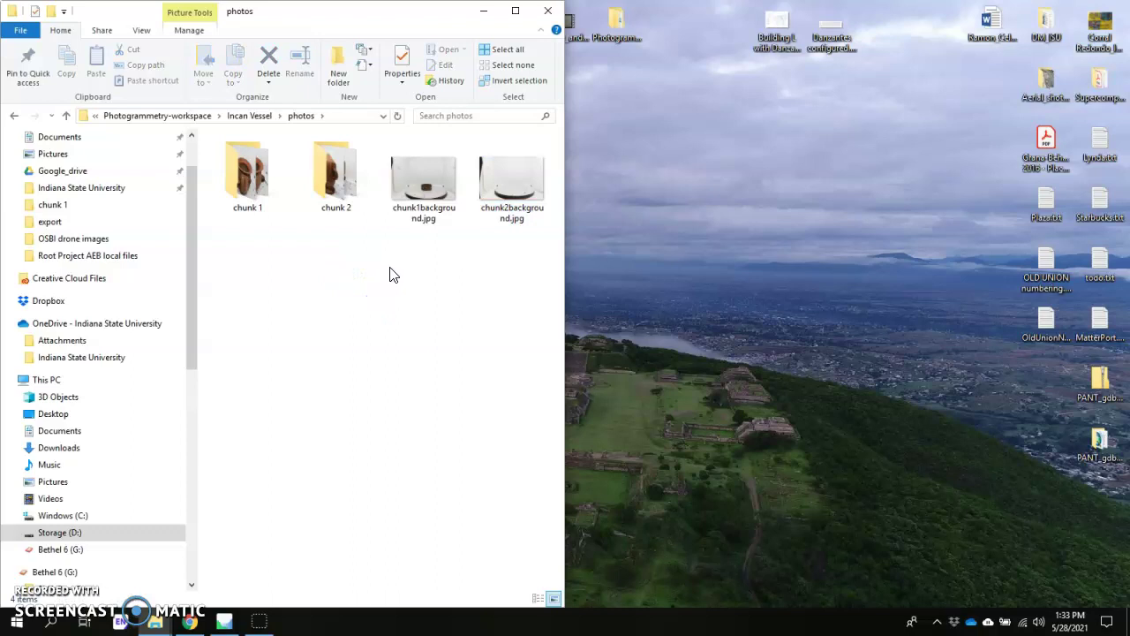
left_click(429, 189)
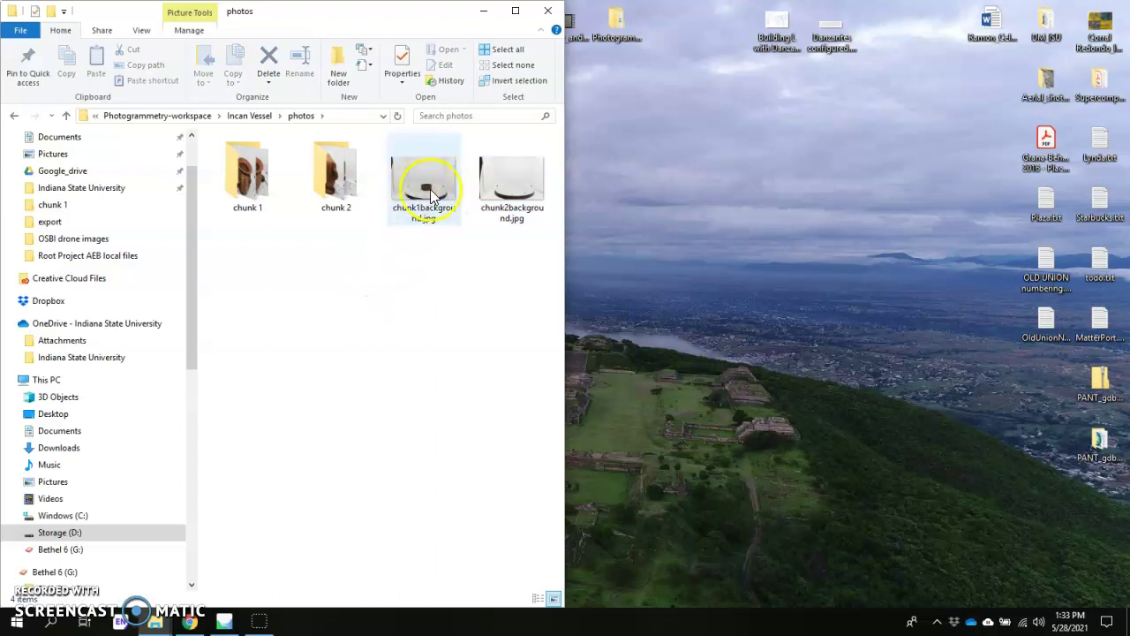
left_click(493, 255)
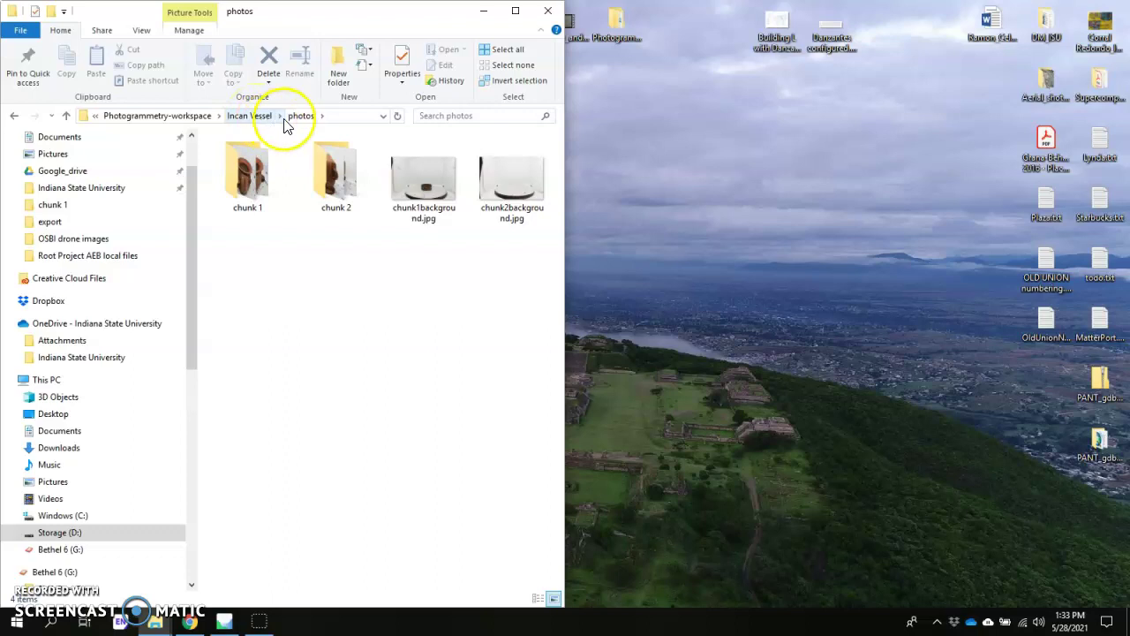
Go up to the Incan Vessel folder and open its output folder
left_click(262, 119)
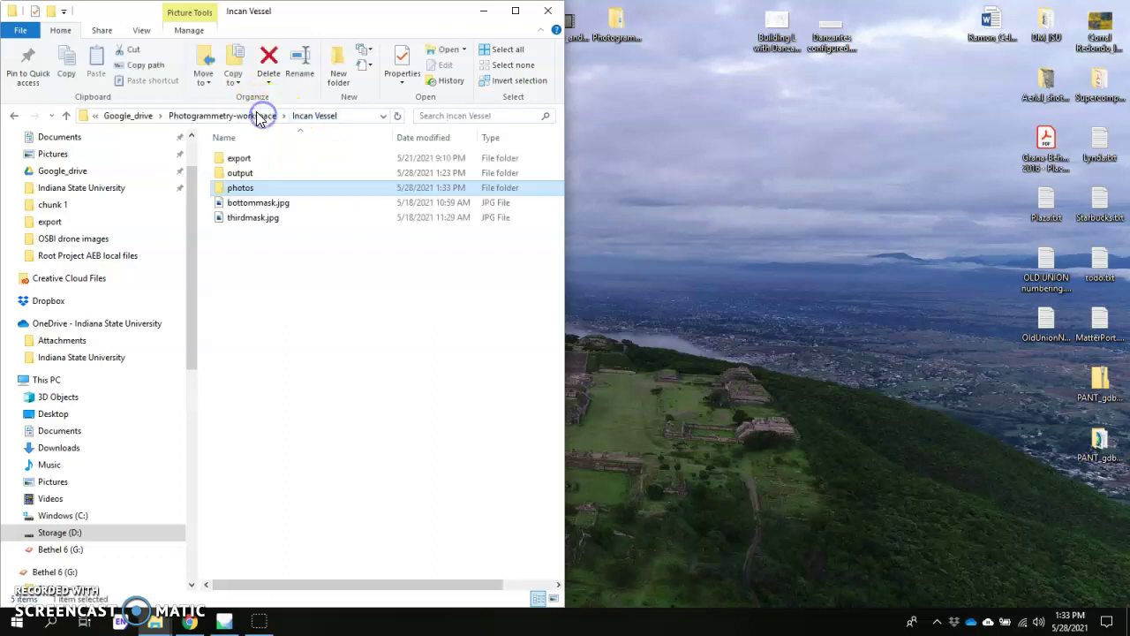
double_click(249, 173)
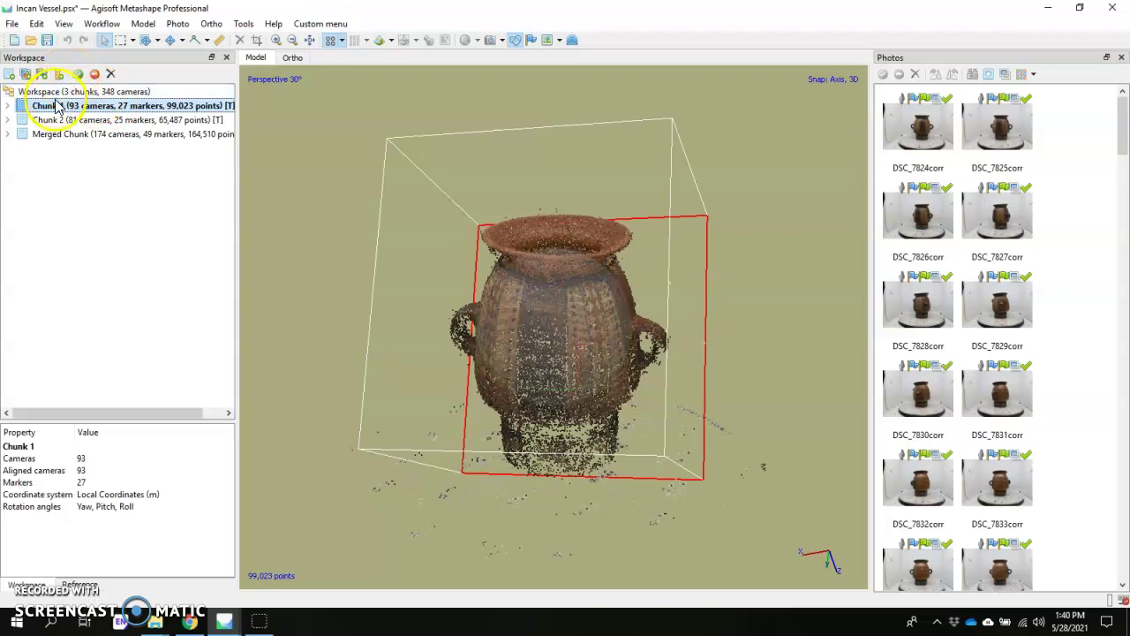
Cancel Tools > Markers > Detect Markers without running it, then view photo DSC_7824corr
left_click(103, 24)
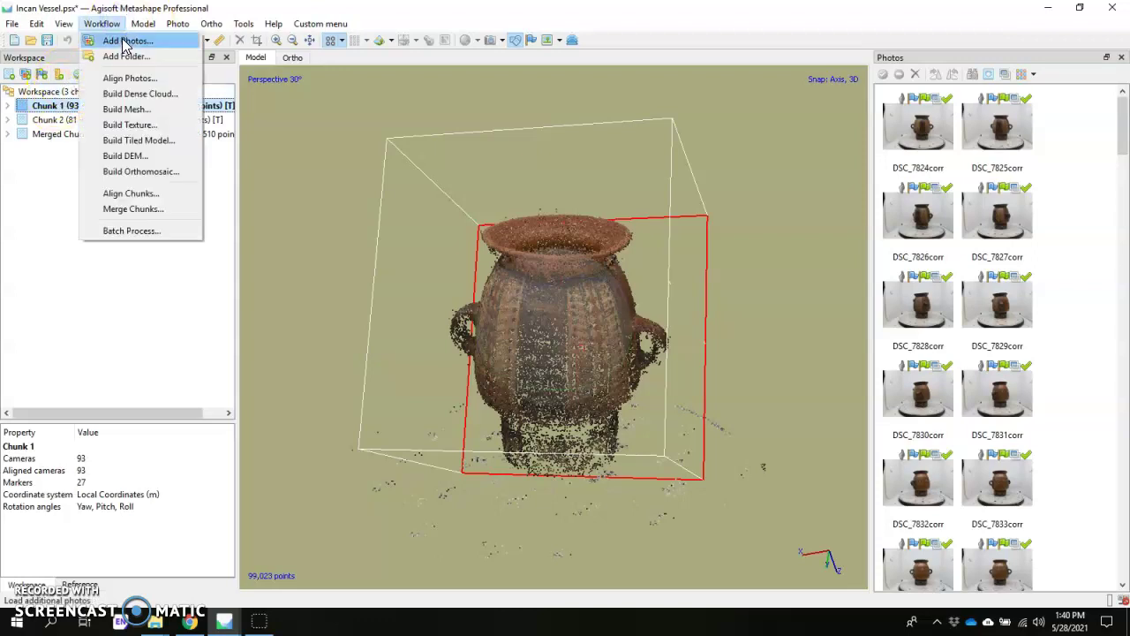
left_click(753, 233)
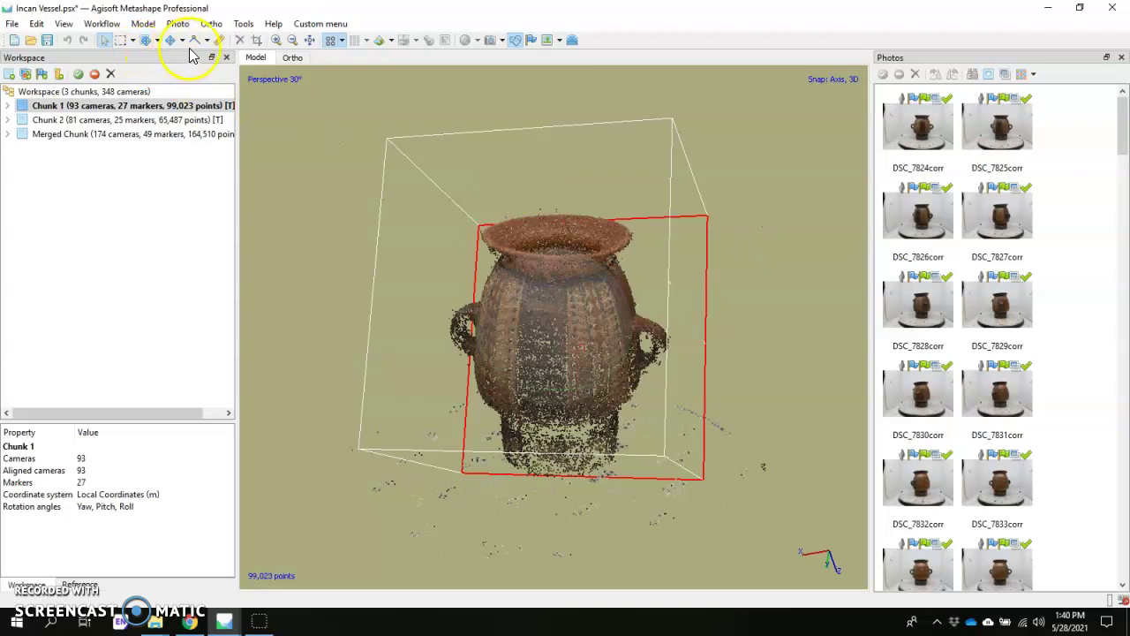
left_click(245, 25)
left_click(257, 41)
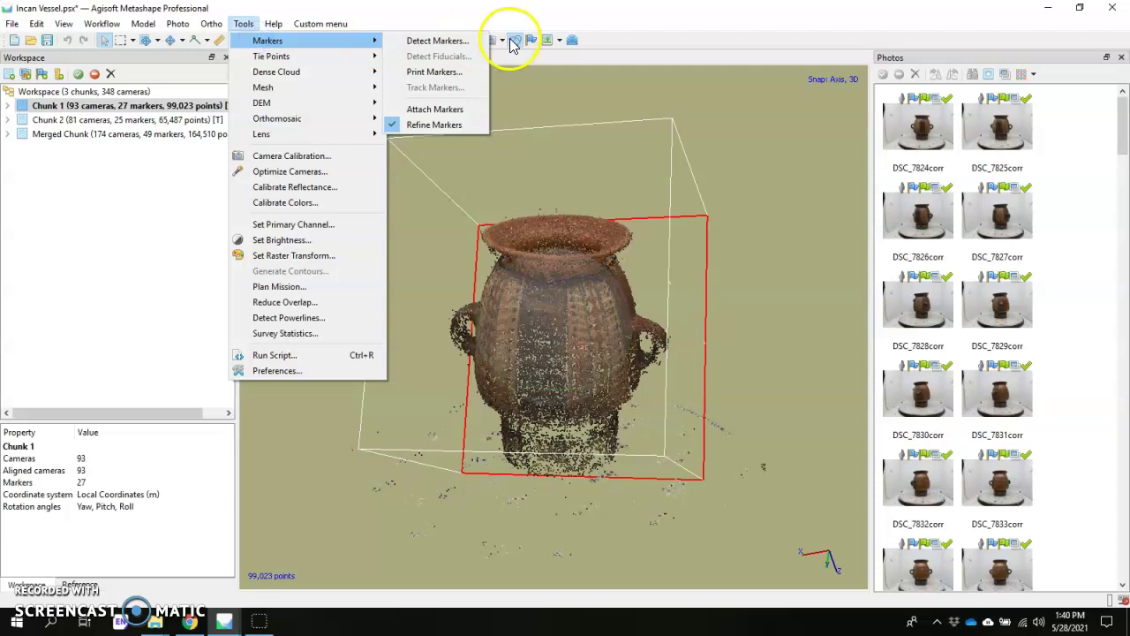
left_click(459, 41)
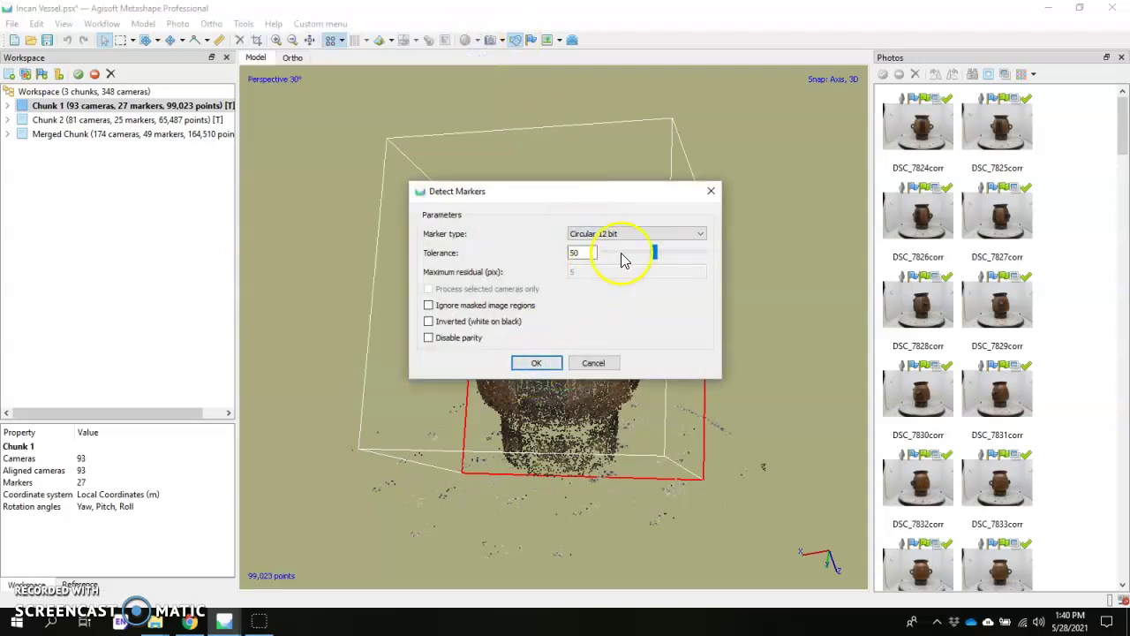
left_click(594, 364)
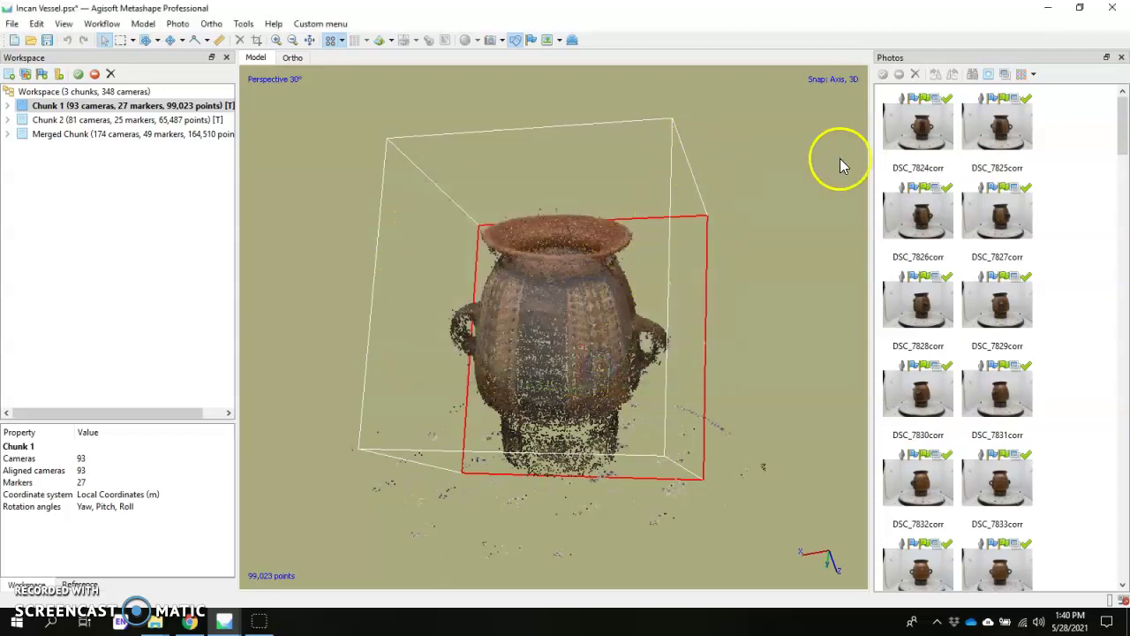
left_click(916, 140)
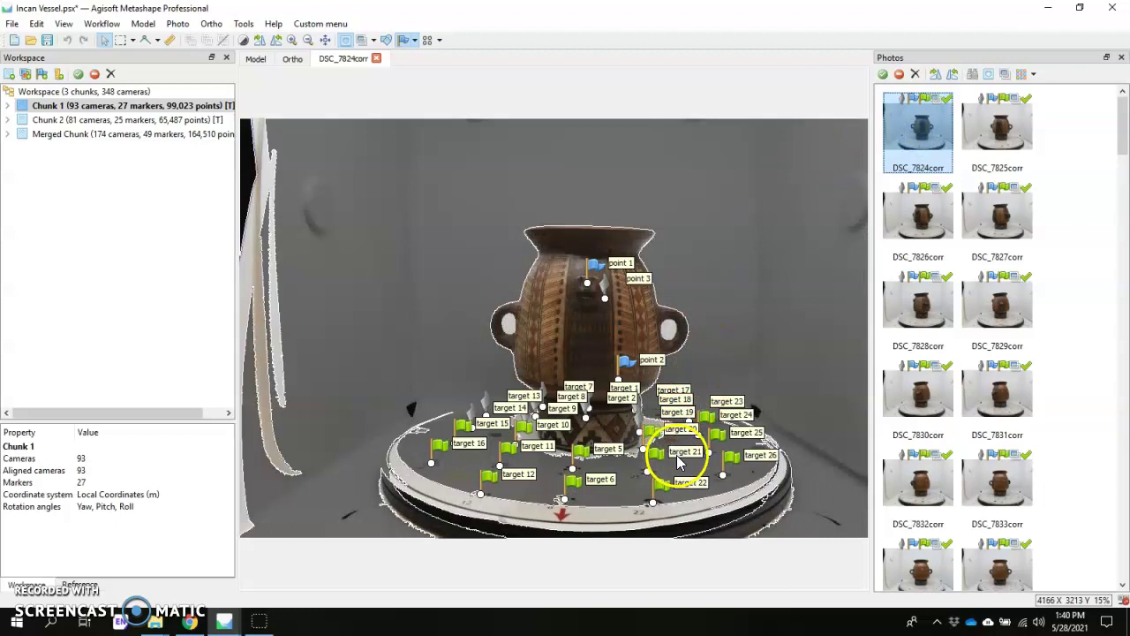
Inspect photos DSC_7826corr, DSC_7831corr and DSC_7832corr, then close the photo tab
double_click(917, 216)
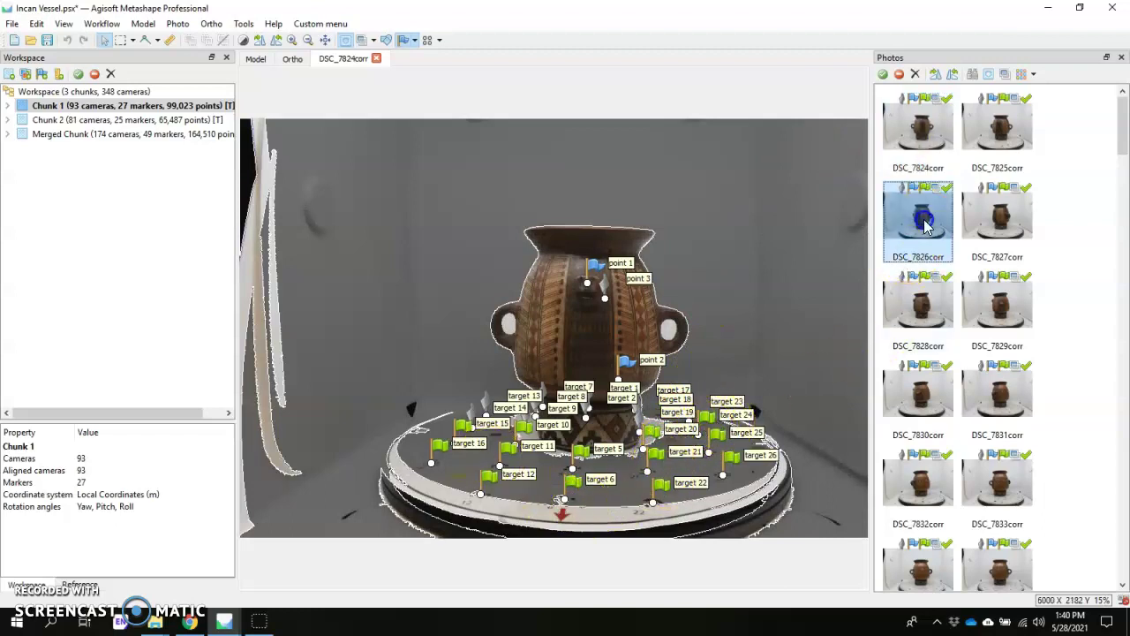
double_click(980, 387)
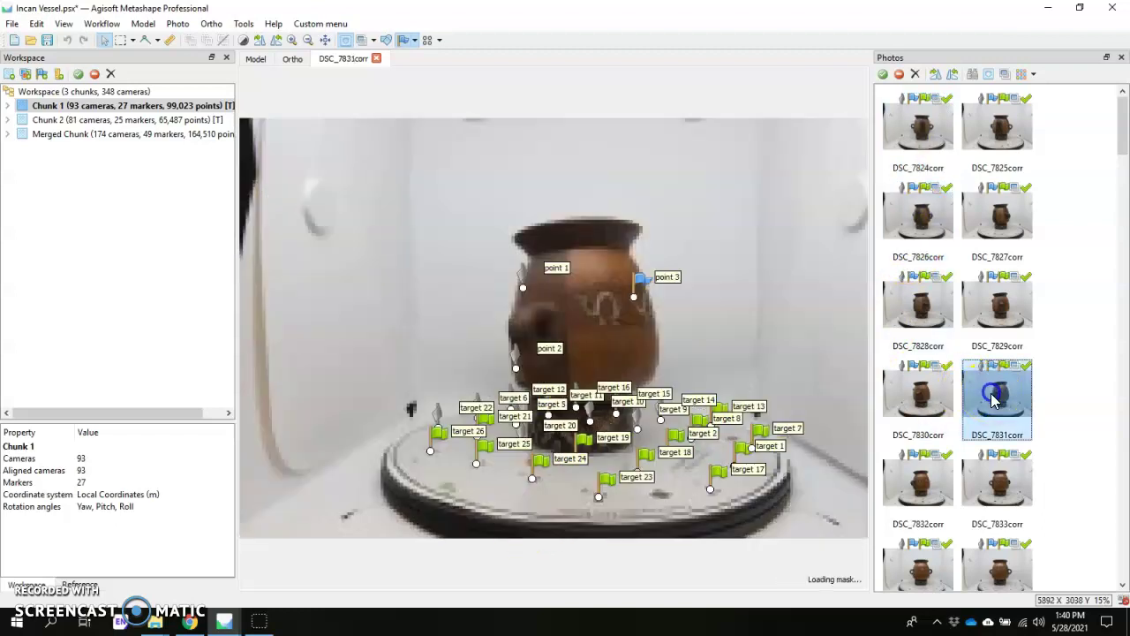
double_click(897, 468)
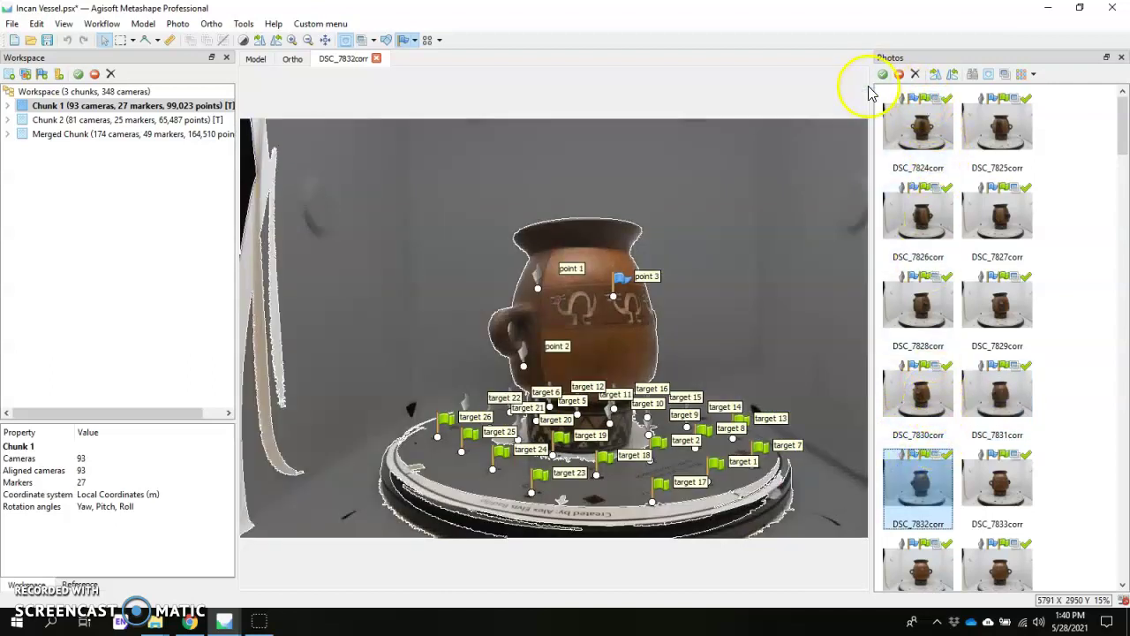
left_click(376, 58)
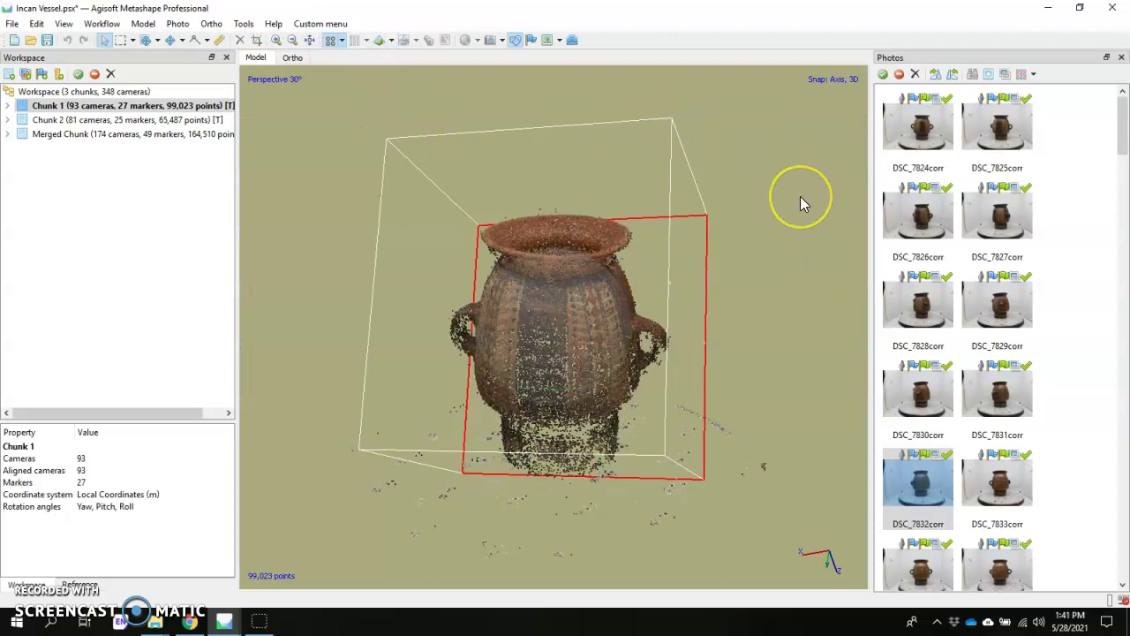
Import masks From Background using chunk1background.jpg, Replacement, tolerance 40, for all cameras
right_click(920, 132)
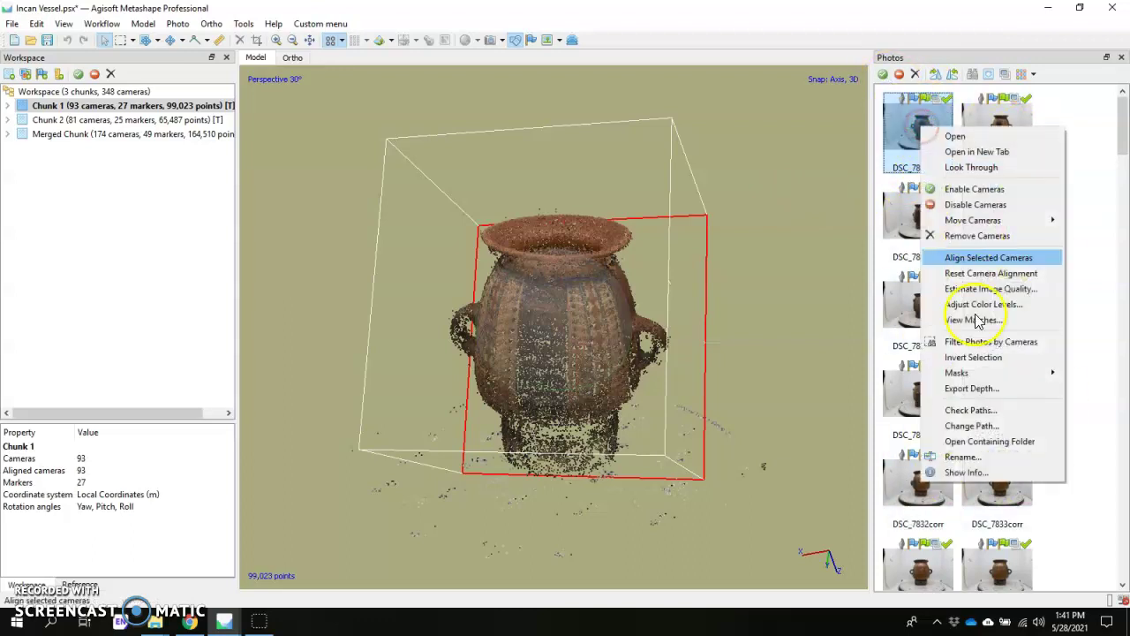
mouse_move(974, 378)
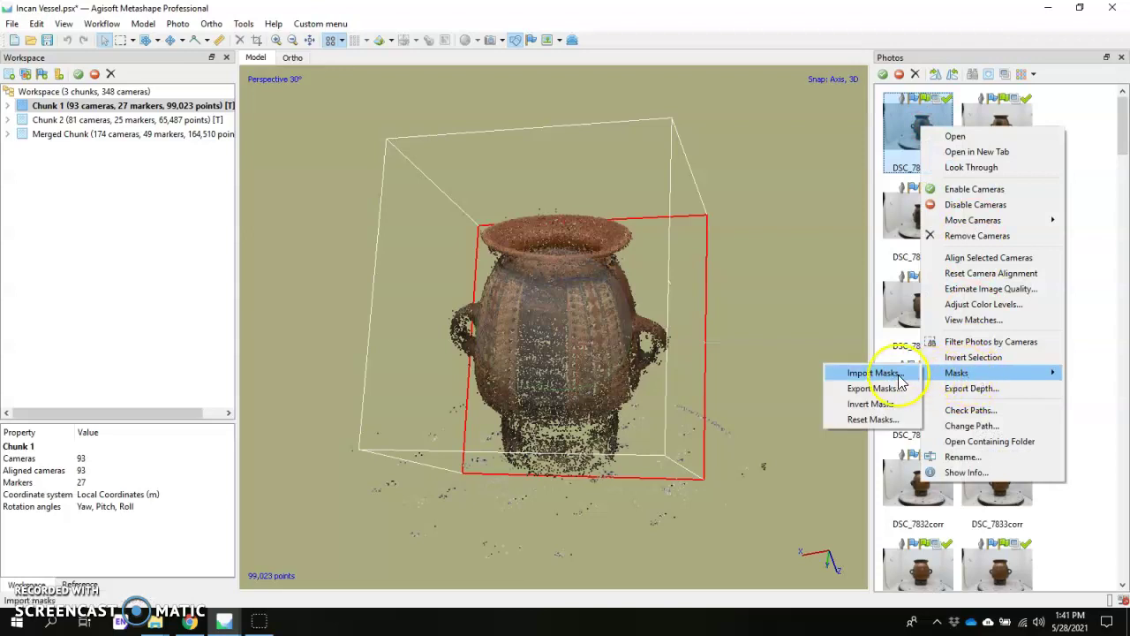
left_click(905, 378)
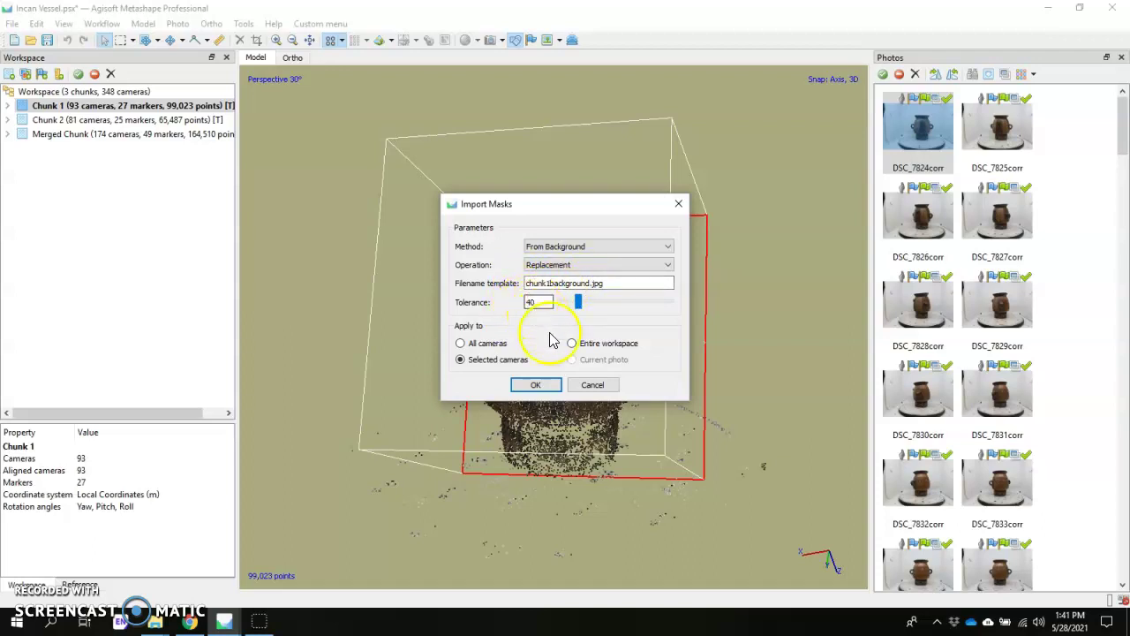
left_click(533, 387)
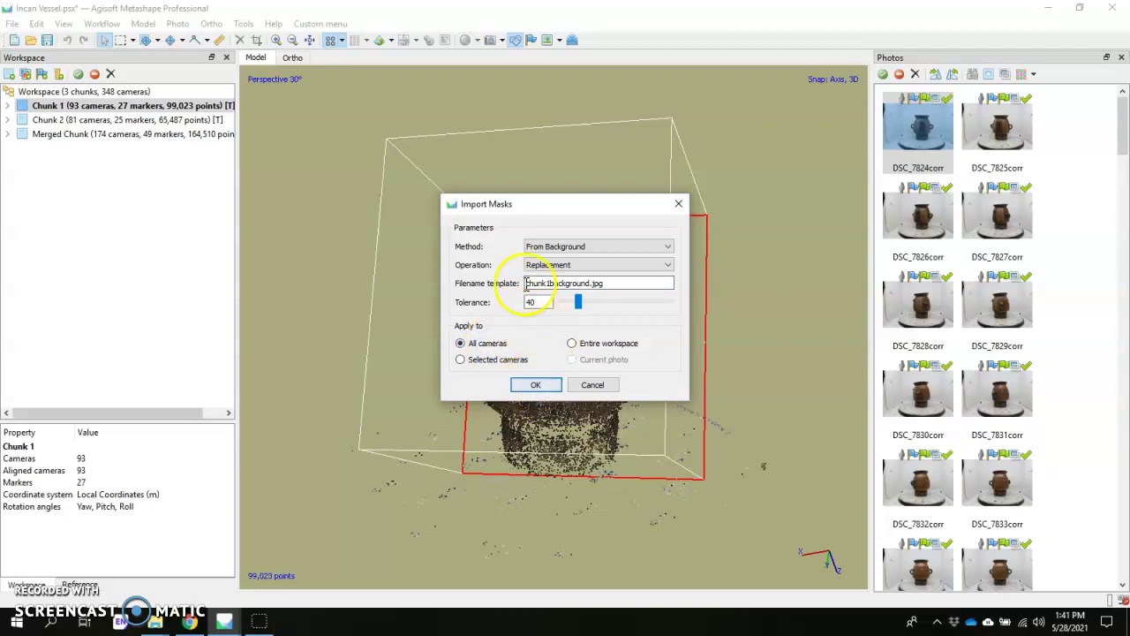
left_click(547, 390)
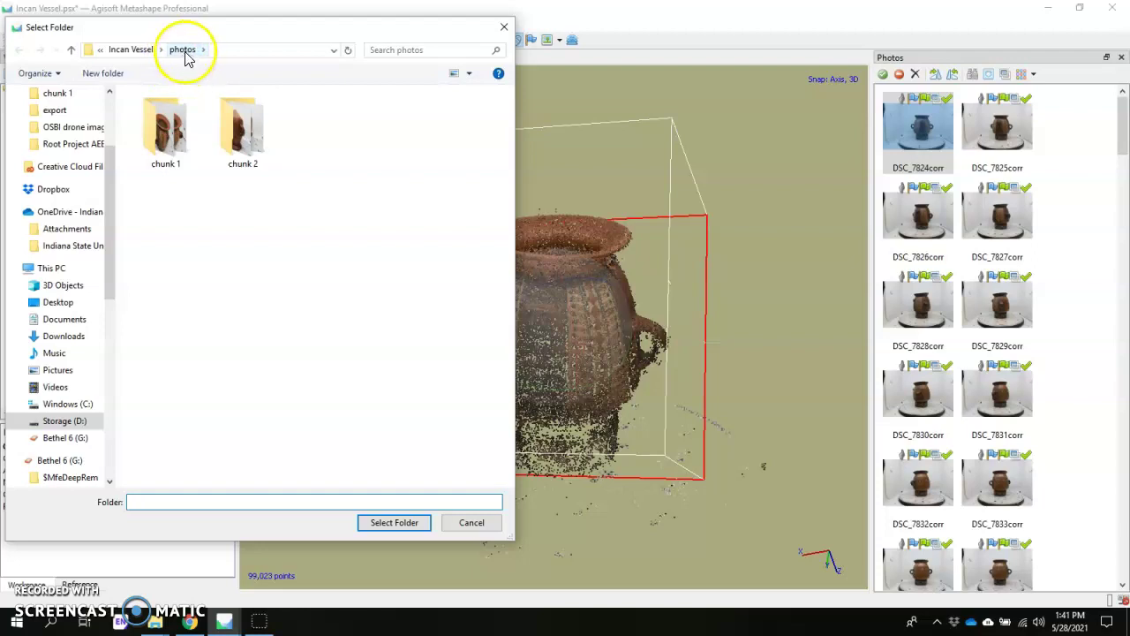
Choose the Incan Vessel photos folder as mask source and let generation run in background
left_click(188, 121)
left_click(239, 125)
left_click(183, 129)
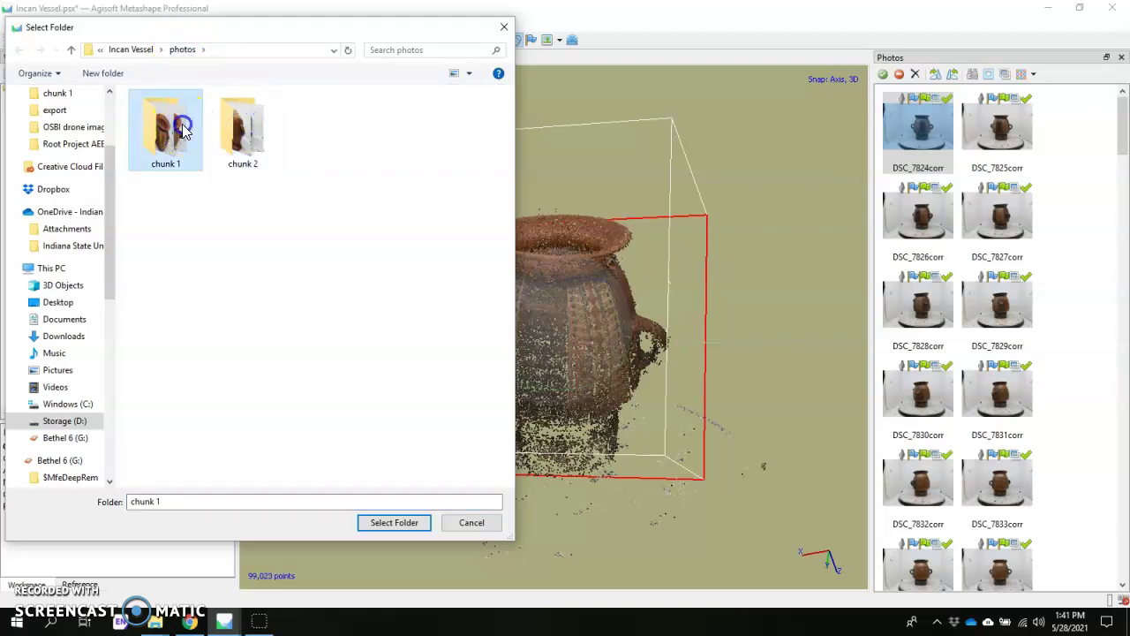
left_click(183, 51)
left_click(125, 49)
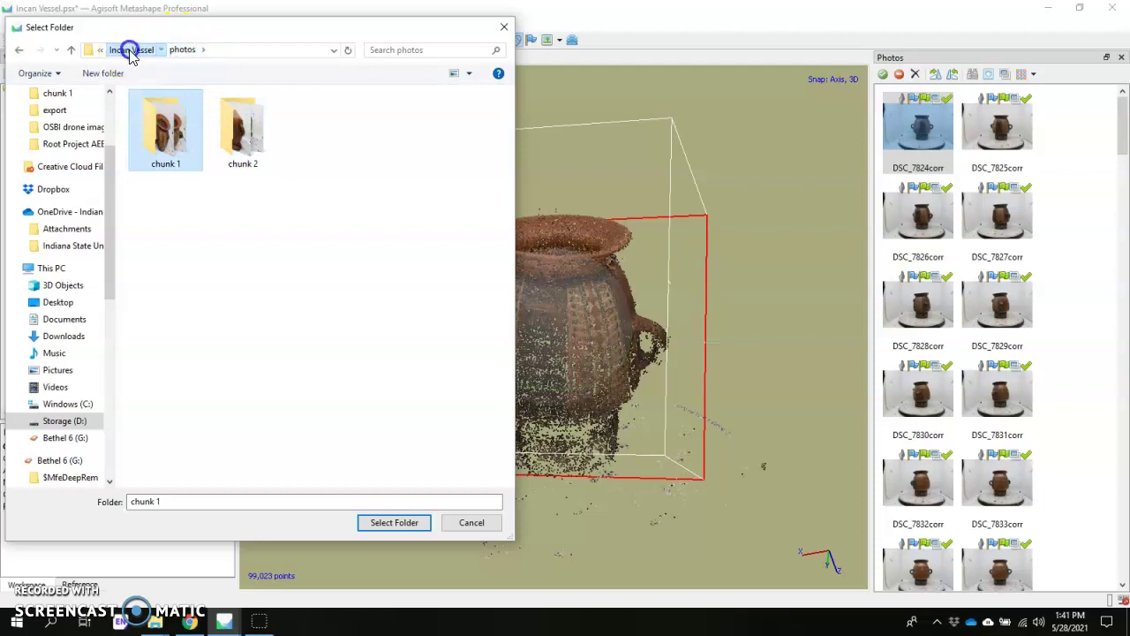
left_click(169, 147)
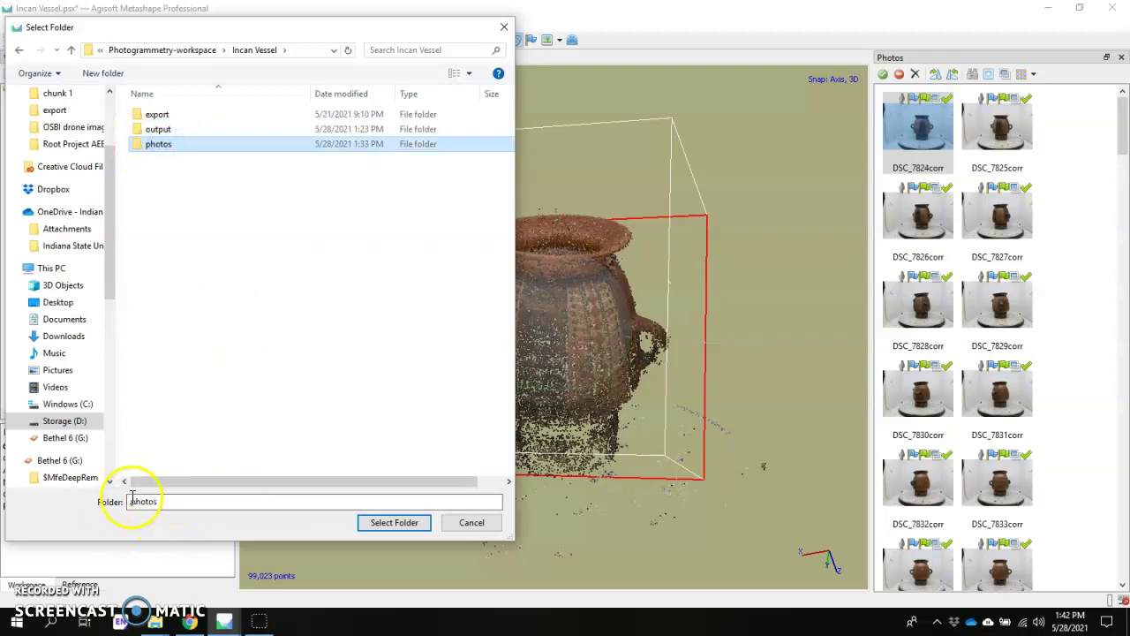
left_click(402, 524)
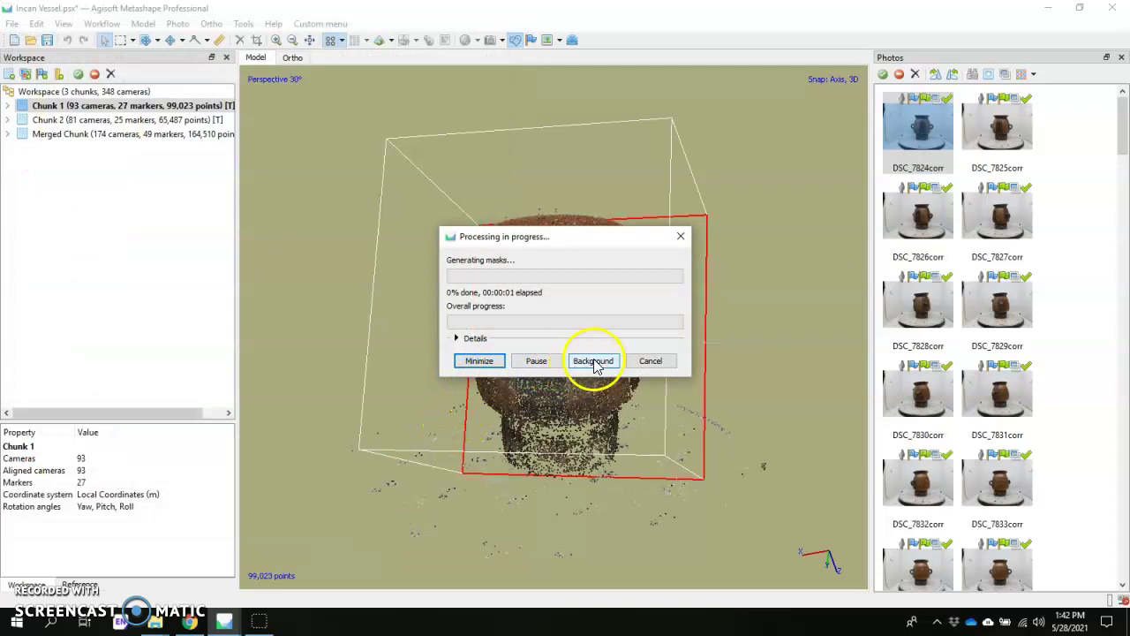
left_click(650, 361)
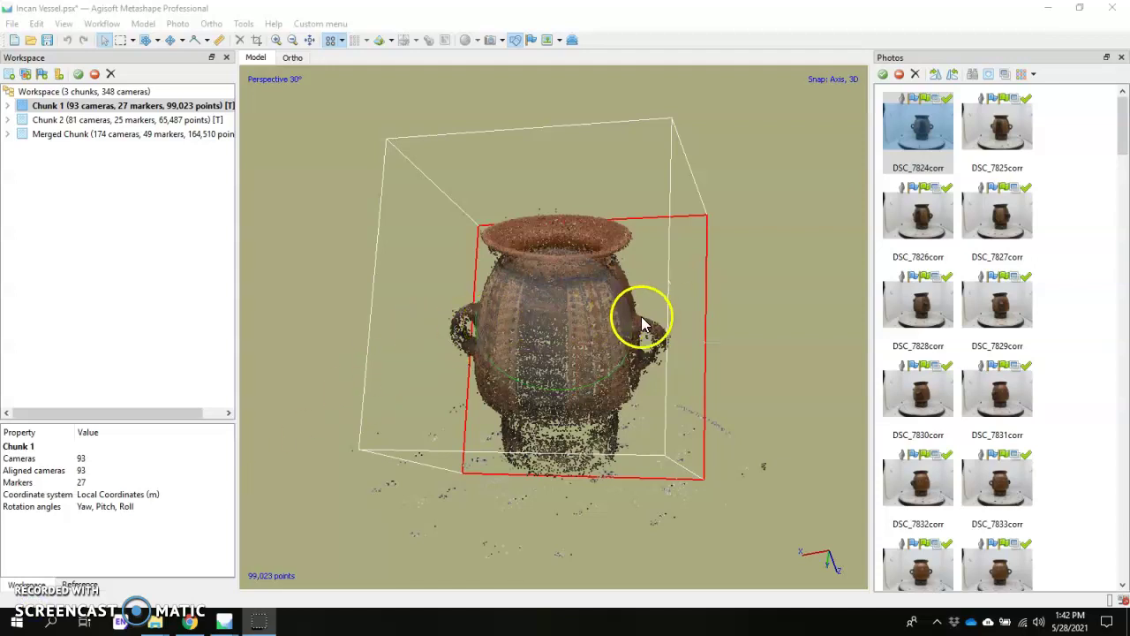
left_click(989, 75)
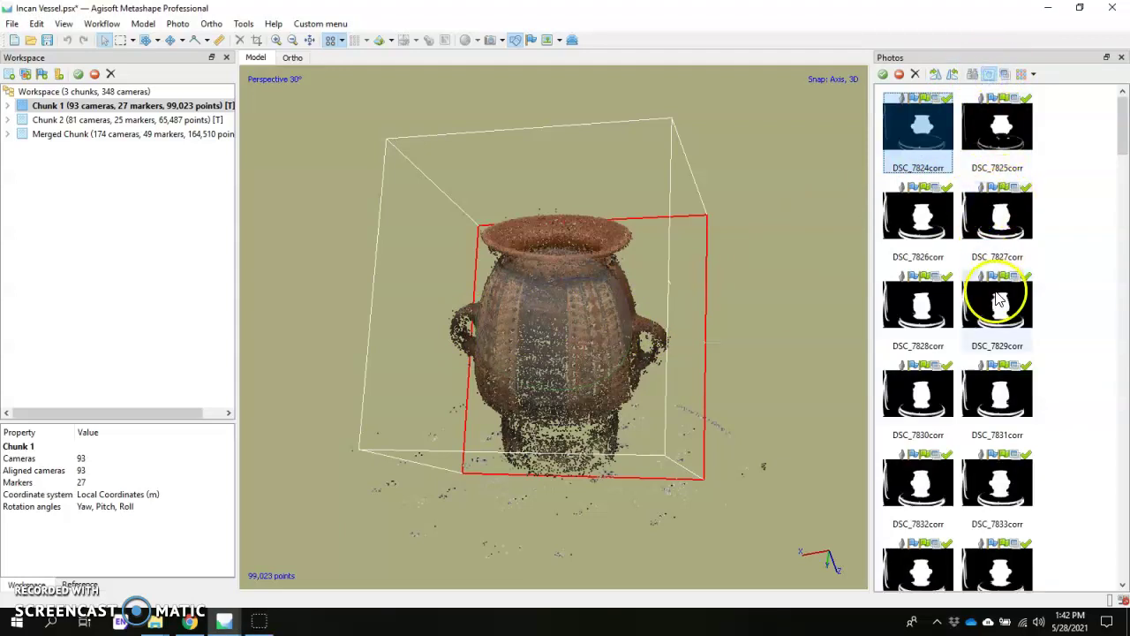
scroll(1001, 300, "down", 6)
scroll(1001, 300, "down", 8)
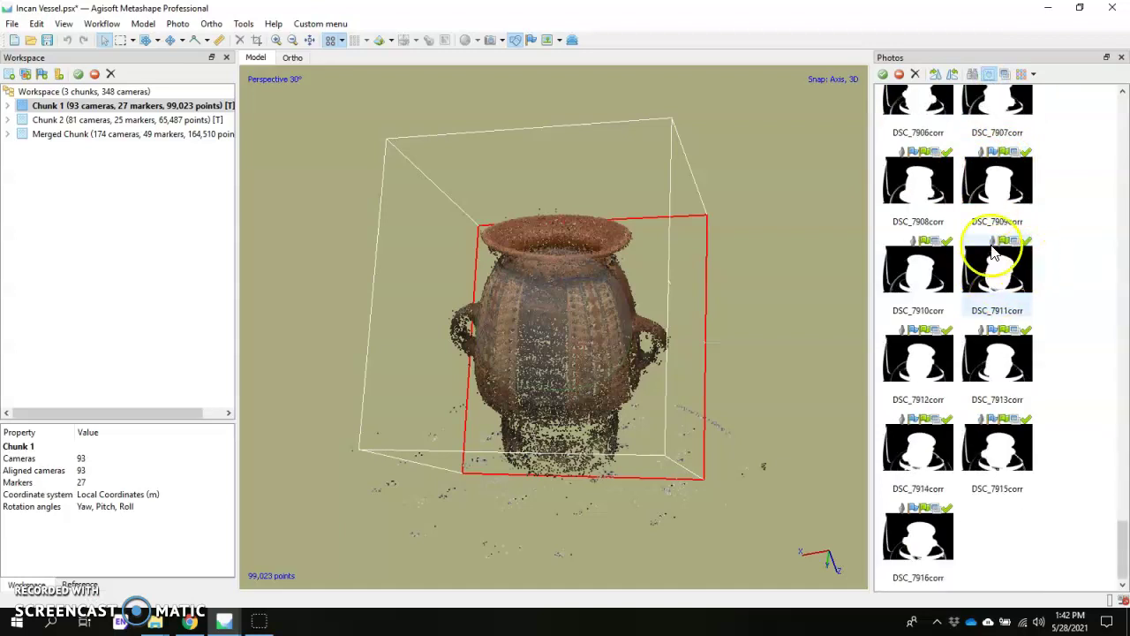
double_click(1006, 256)
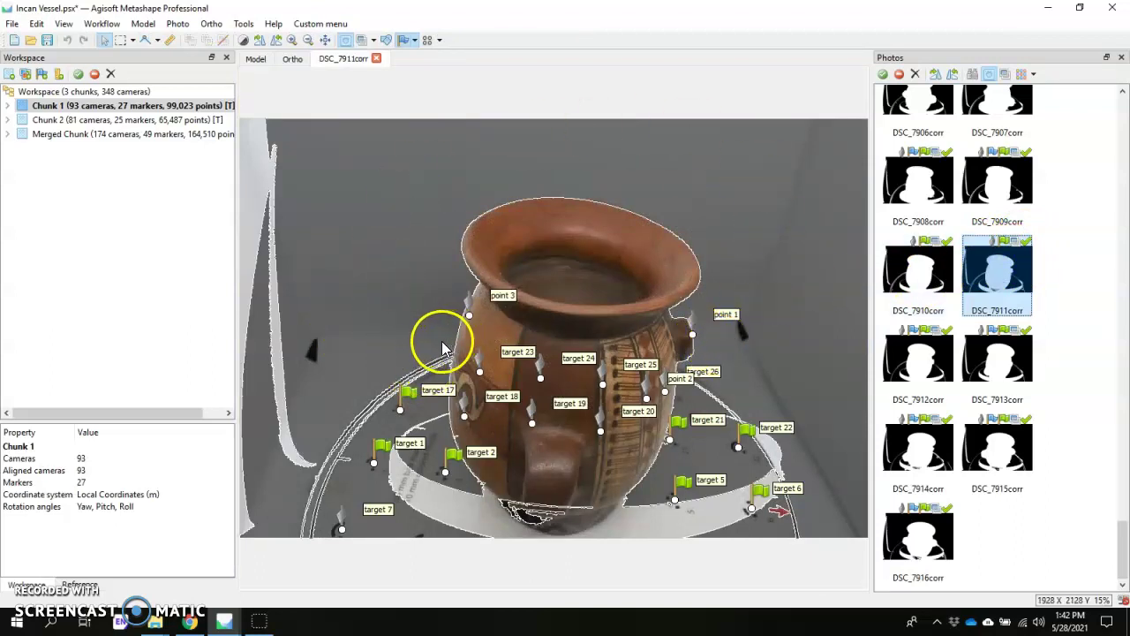
left_click(989, 74)
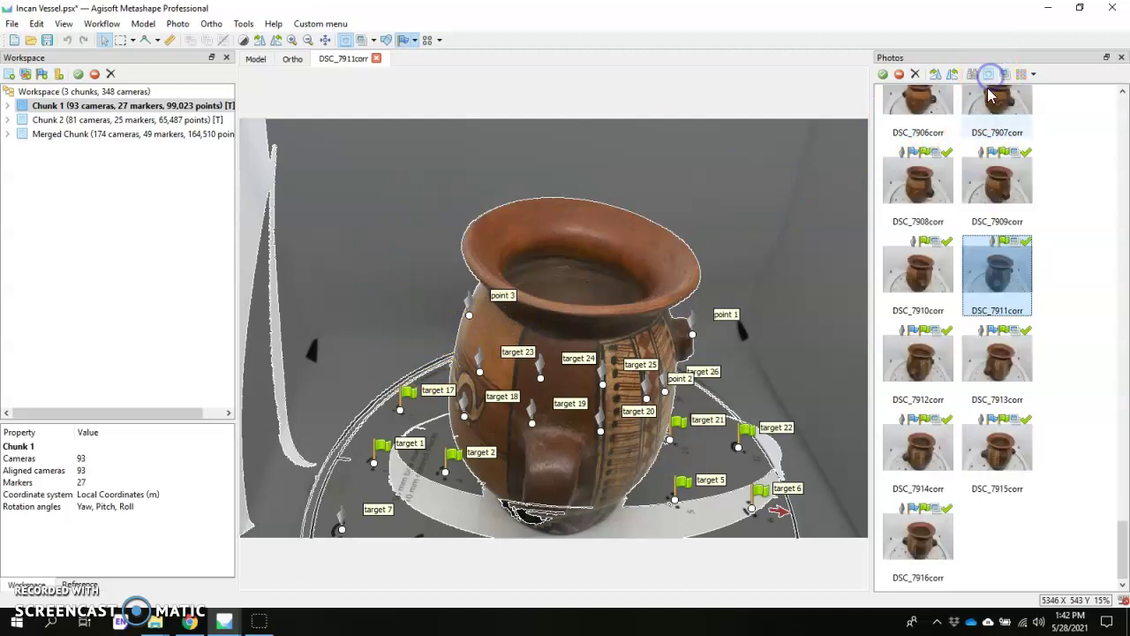
scroll(960, 235, "up", 7)
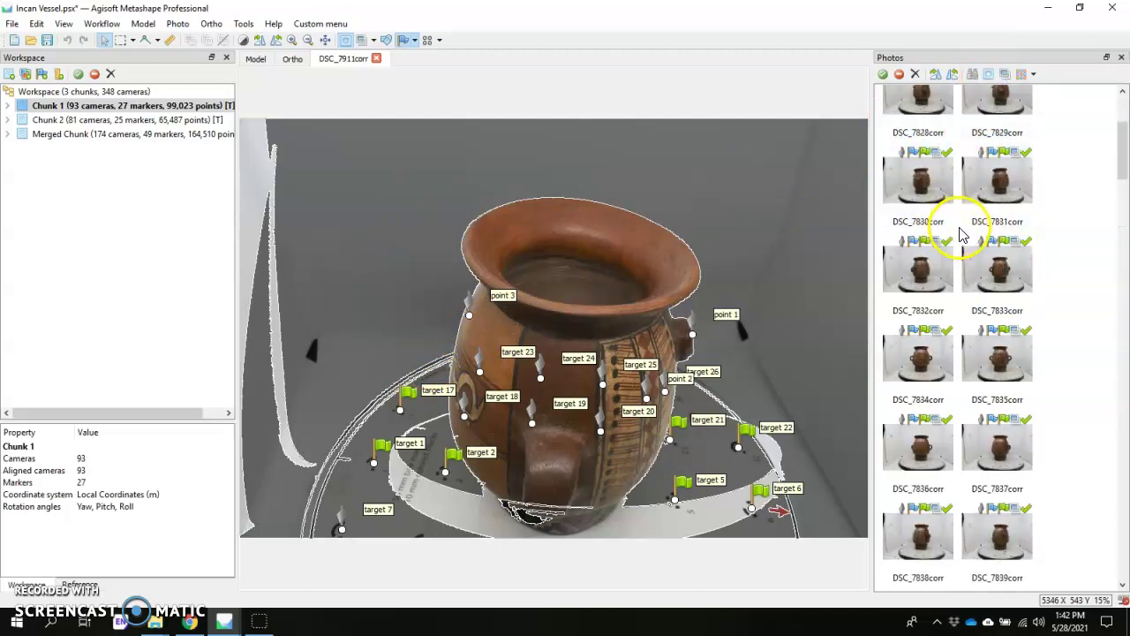
scroll(954, 229, "up", 7)
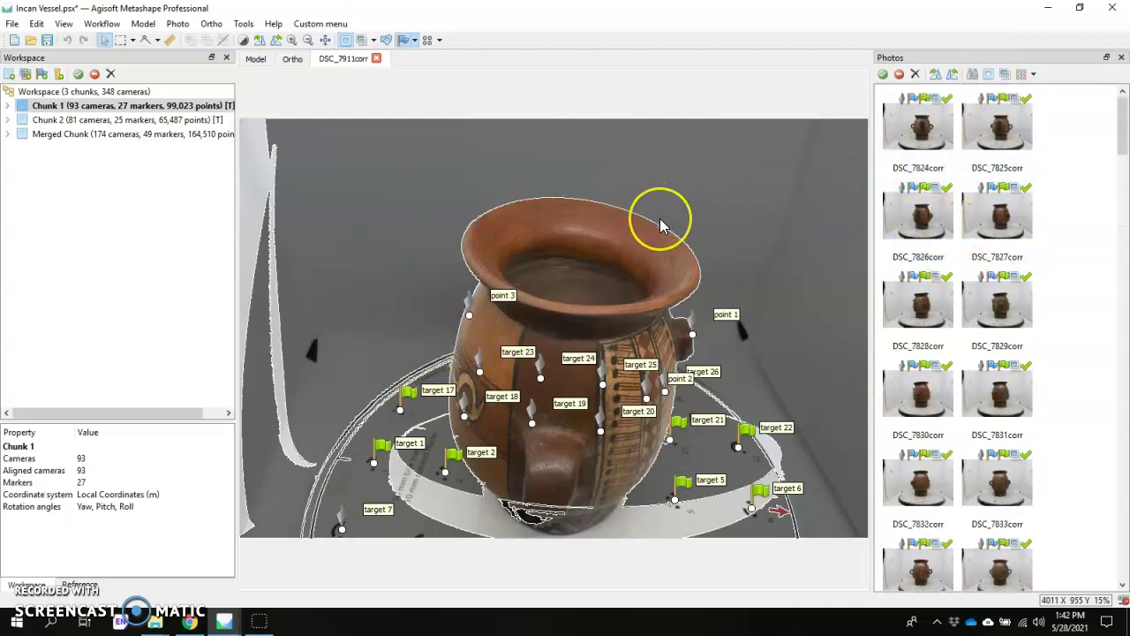
left_click(378, 60)
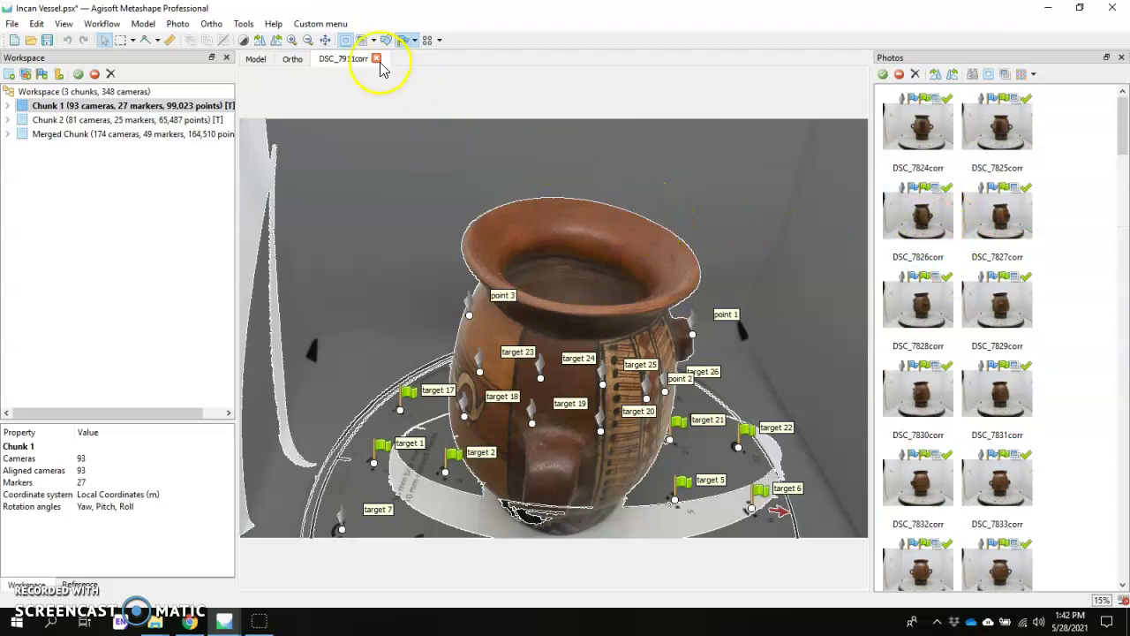
left_click(376, 60)
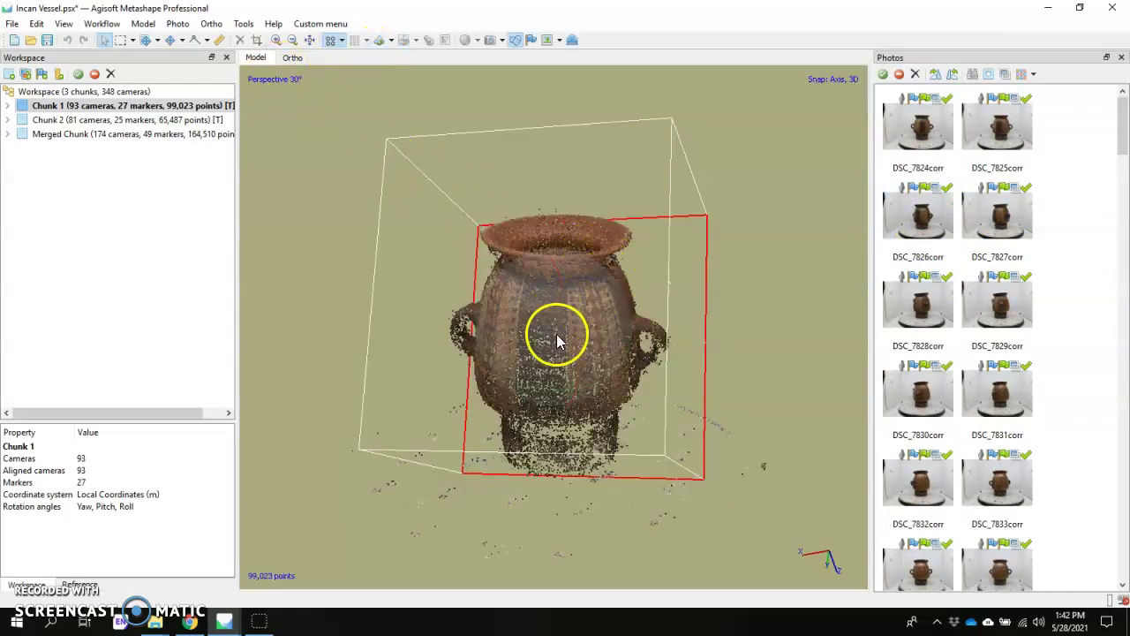
left_click_drag(556, 339, 540, 336)
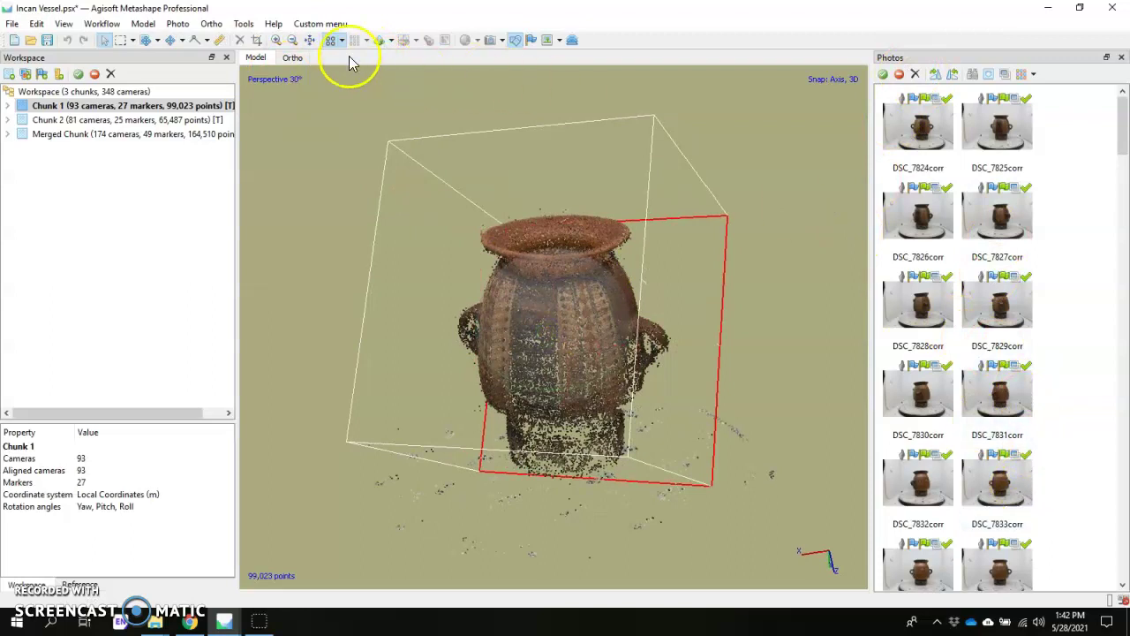
left_click(244, 24)
mouse_move(269, 51)
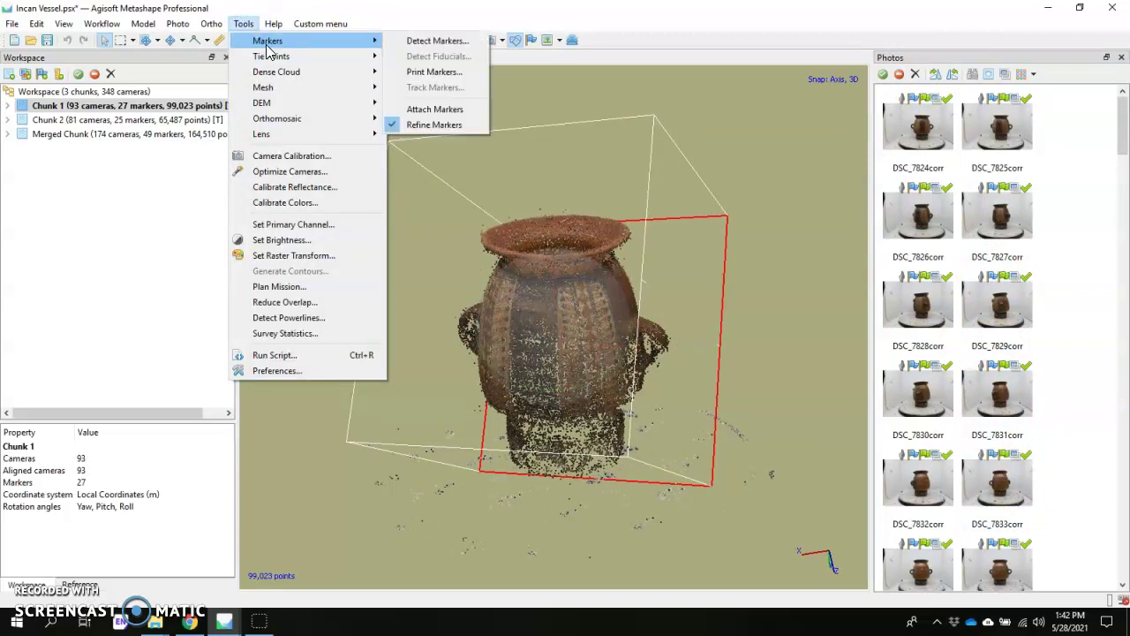
left_click(629, 208)
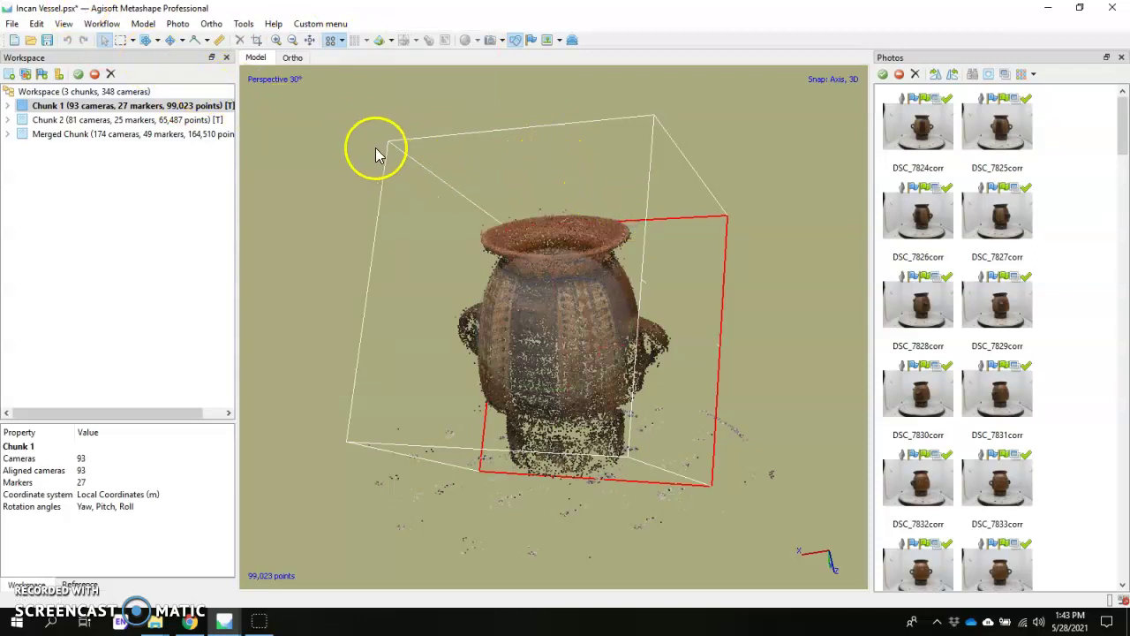
left_click(101, 24)
left_click(130, 80)
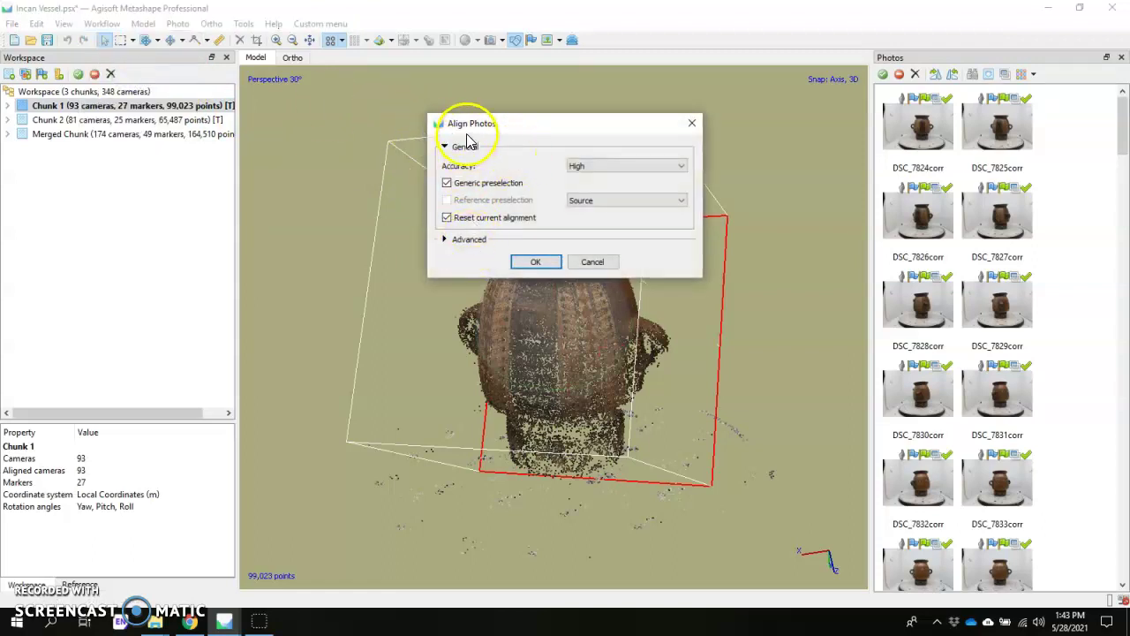
left_click(472, 242)
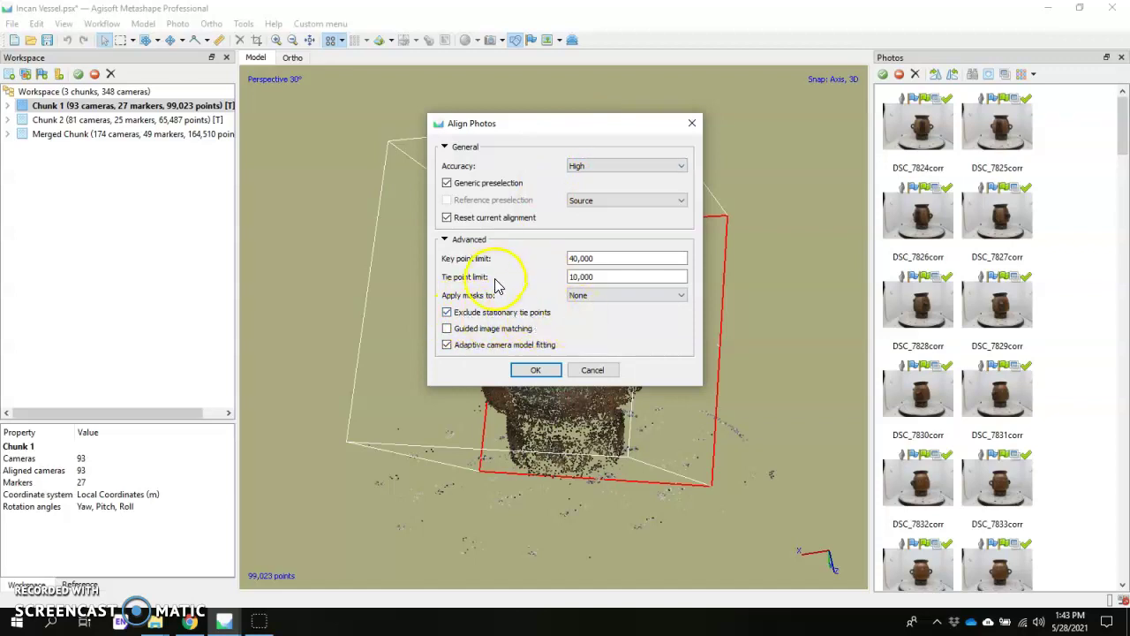
left_click(602, 279)
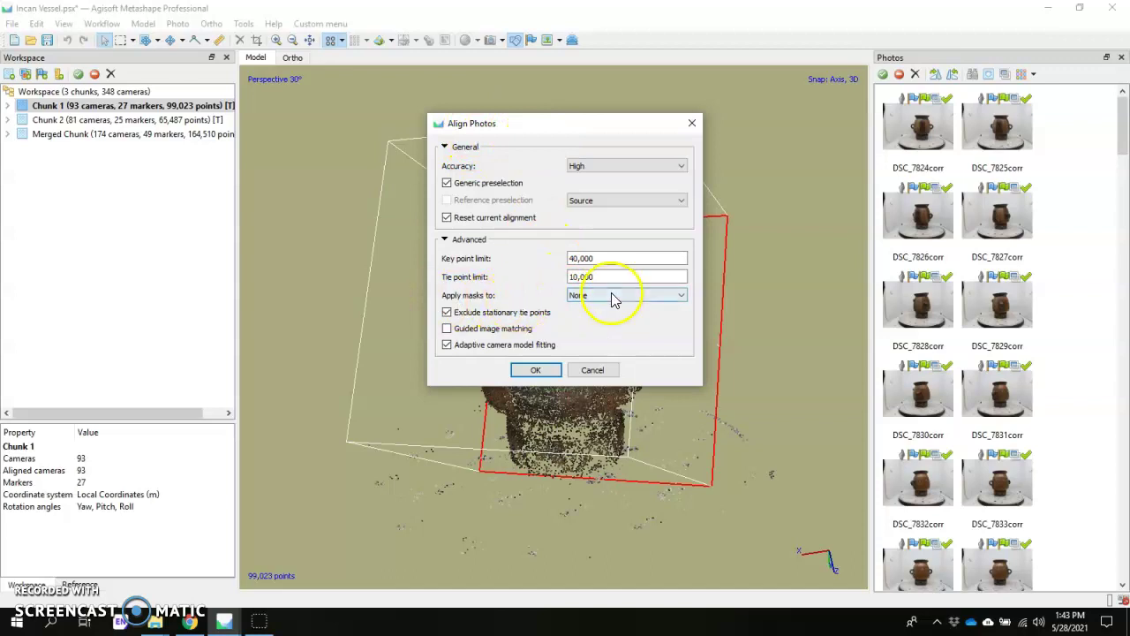
left_click(610, 296)
left_click(609, 316)
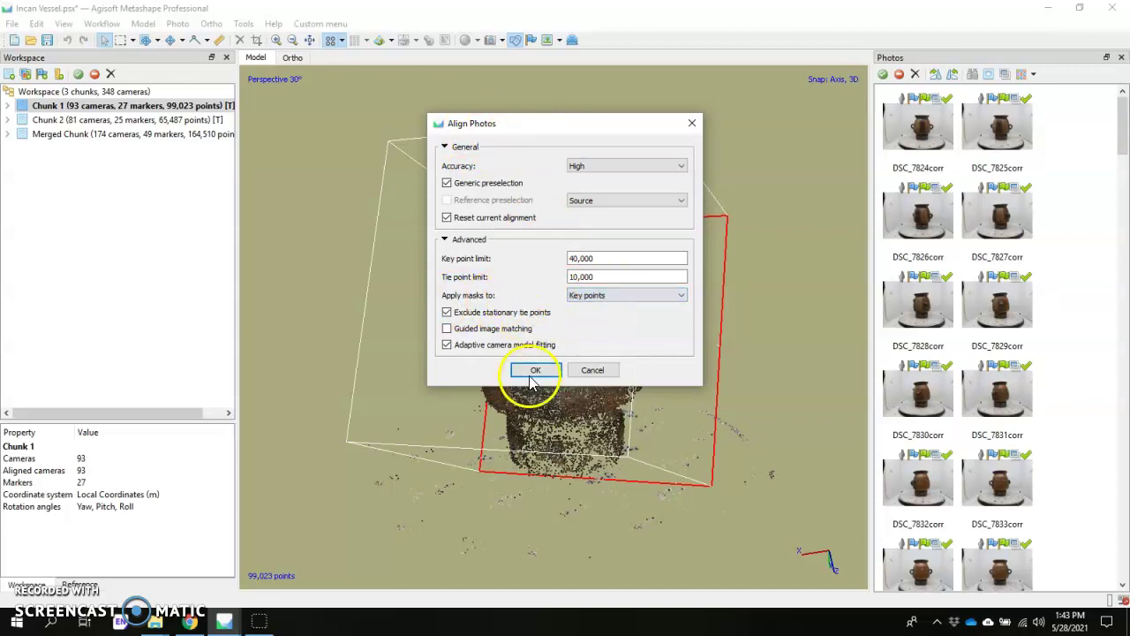
left_click(582, 370)
left_click_drag(541, 390, 508, 327)
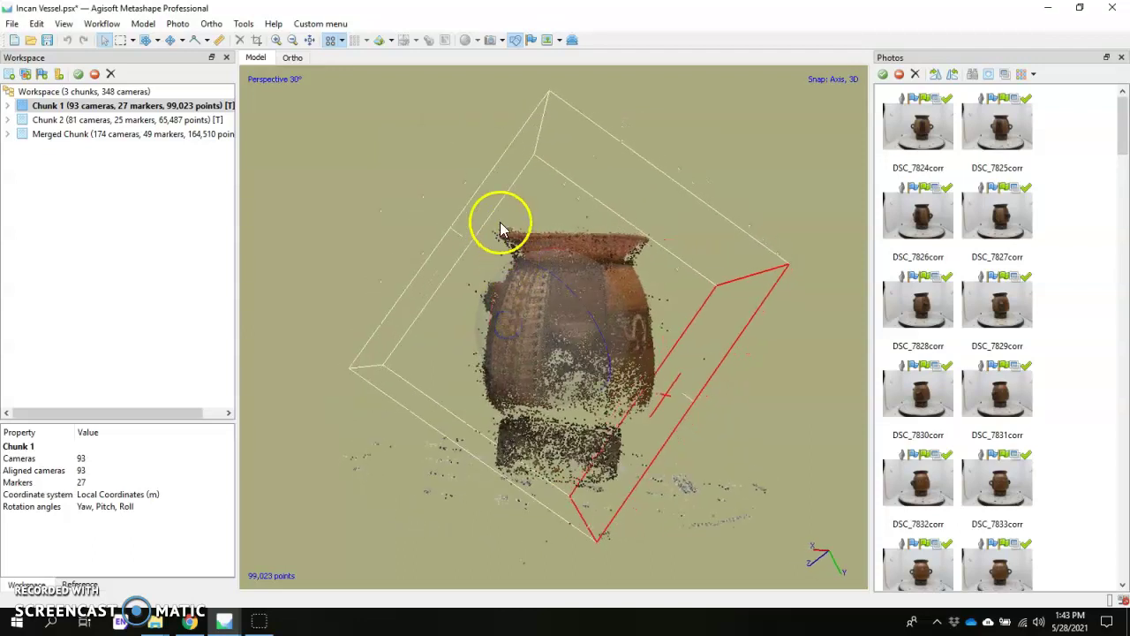
left_click_drag(603, 336, 550, 335)
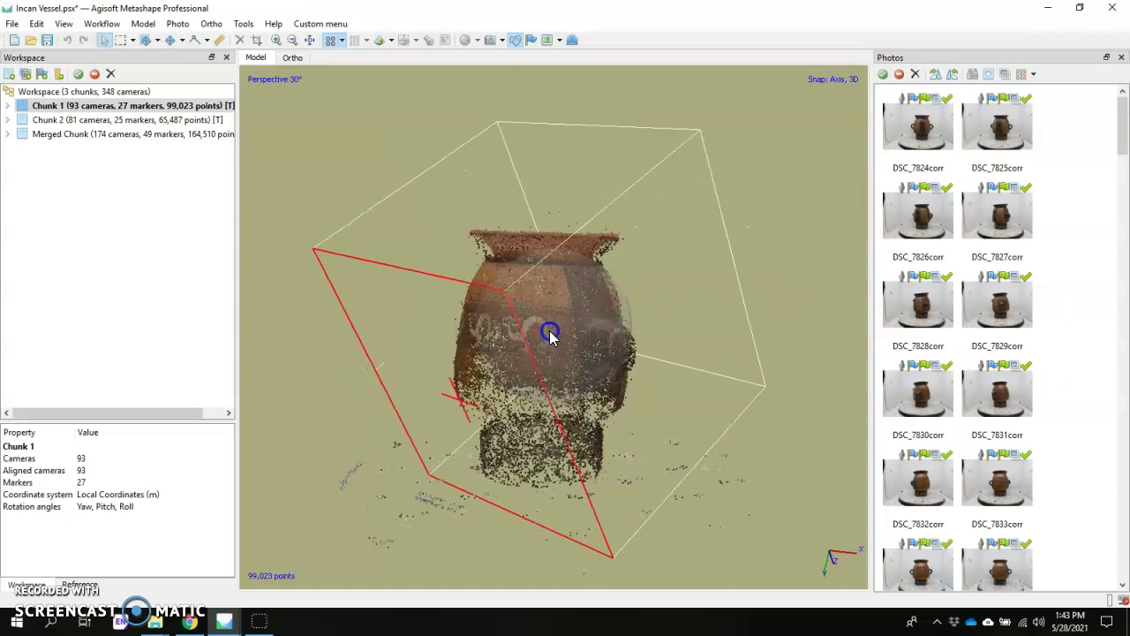
left_click(101, 24)
left_click(121, 80)
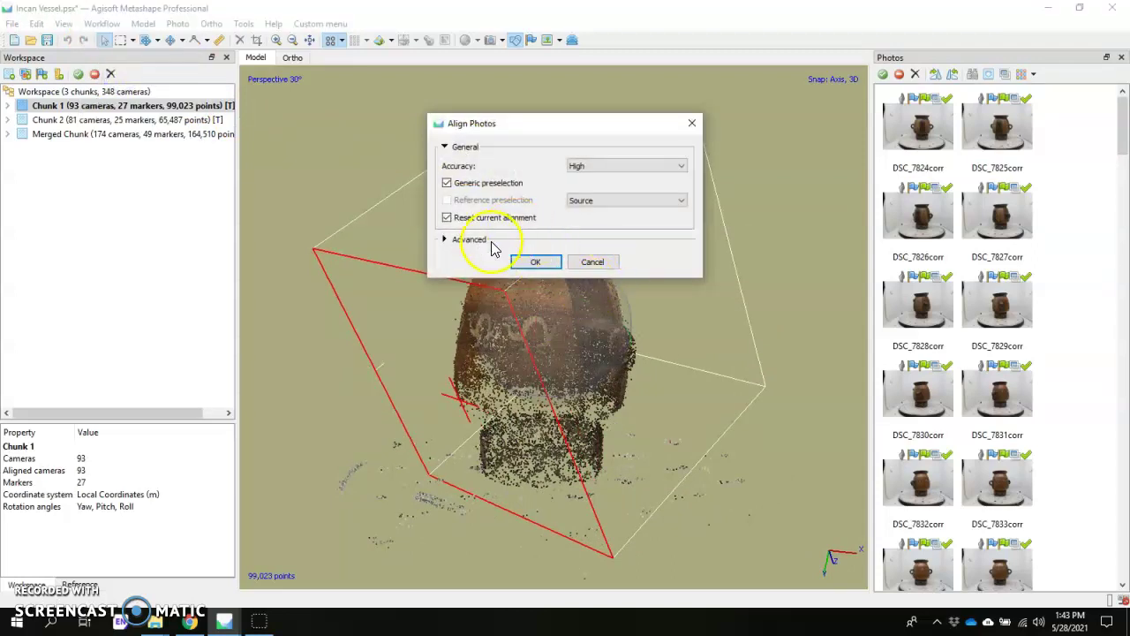
left_click(487, 240)
left_click(623, 295)
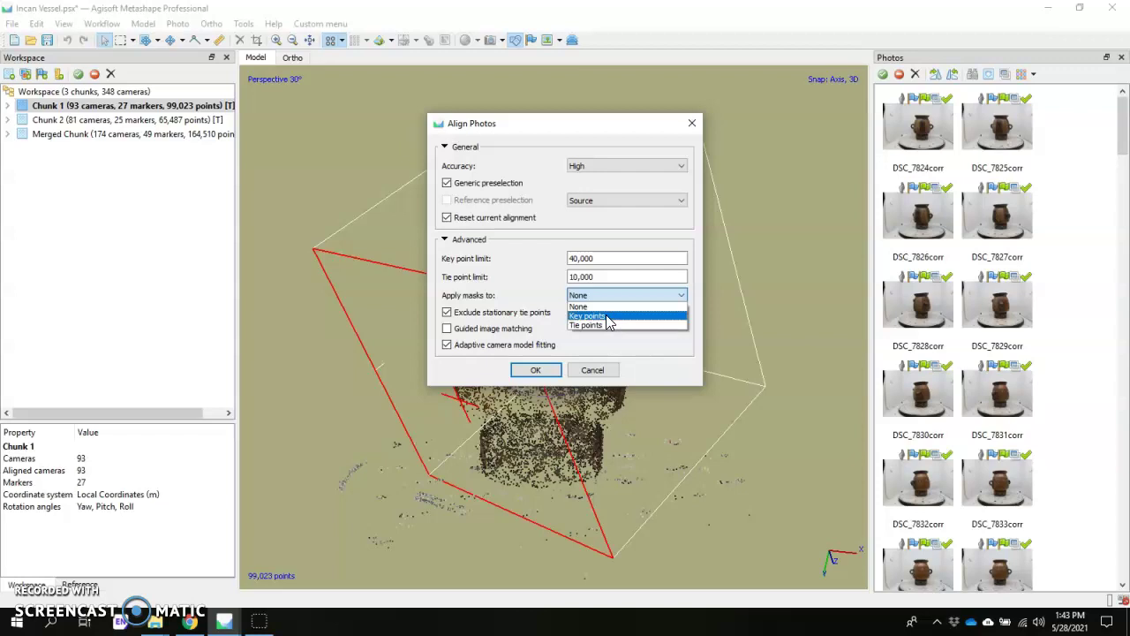
left_click(586, 334)
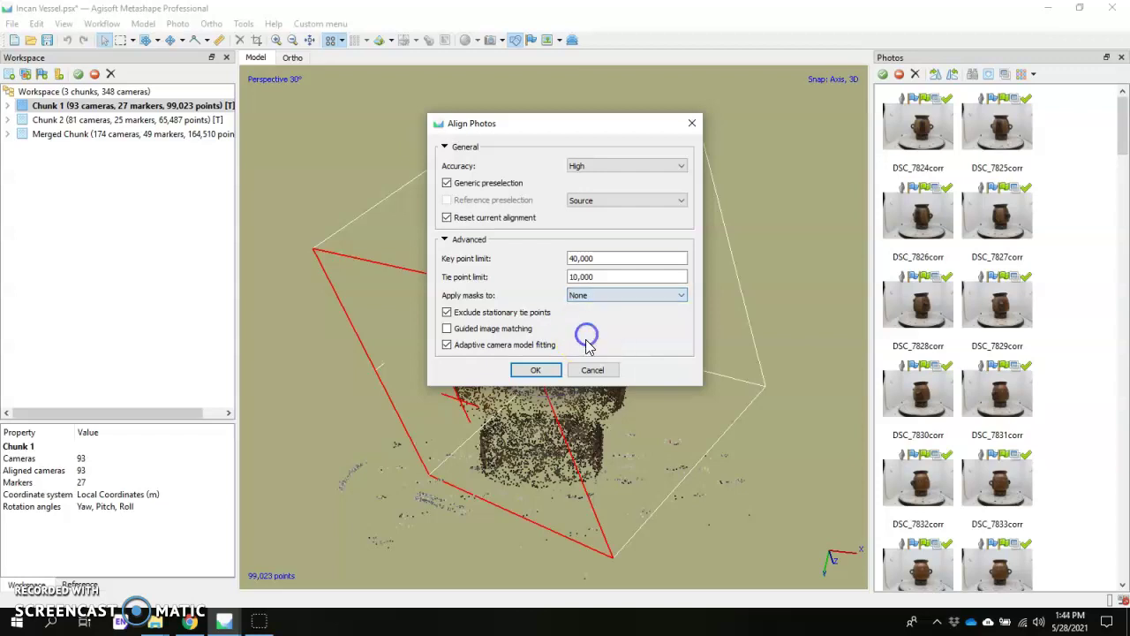
left_click(606, 297)
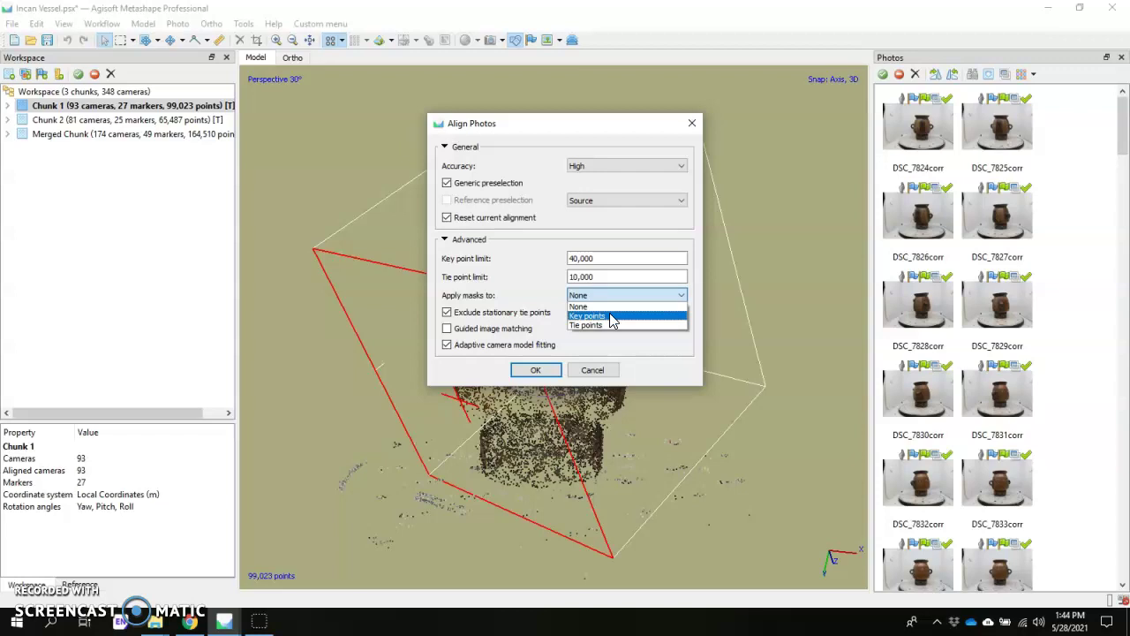
left_click(578, 402)
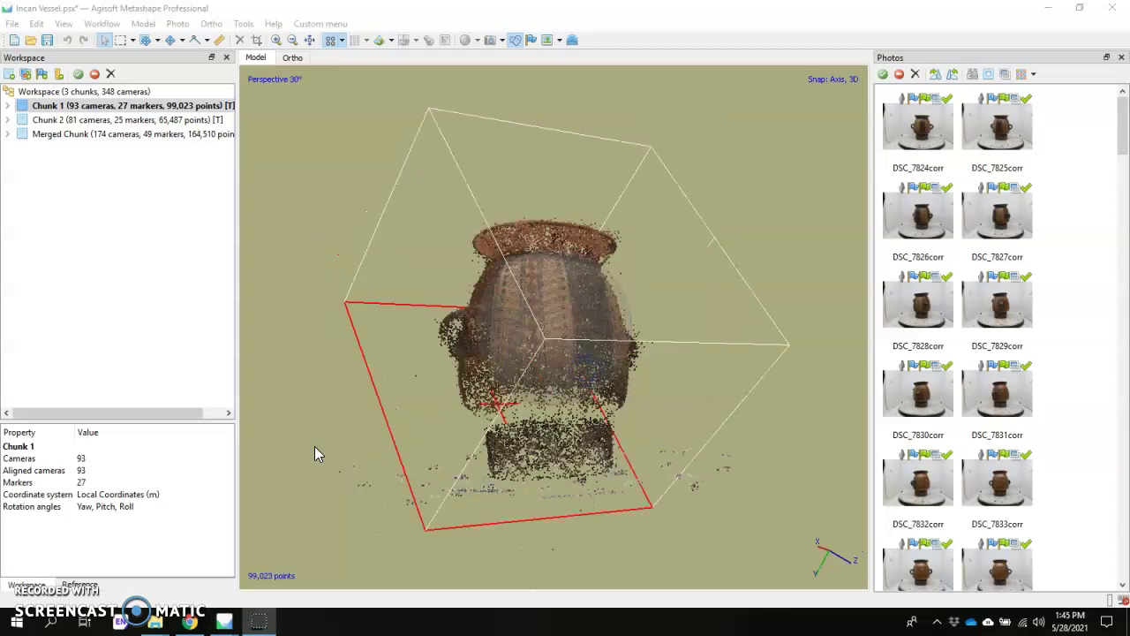